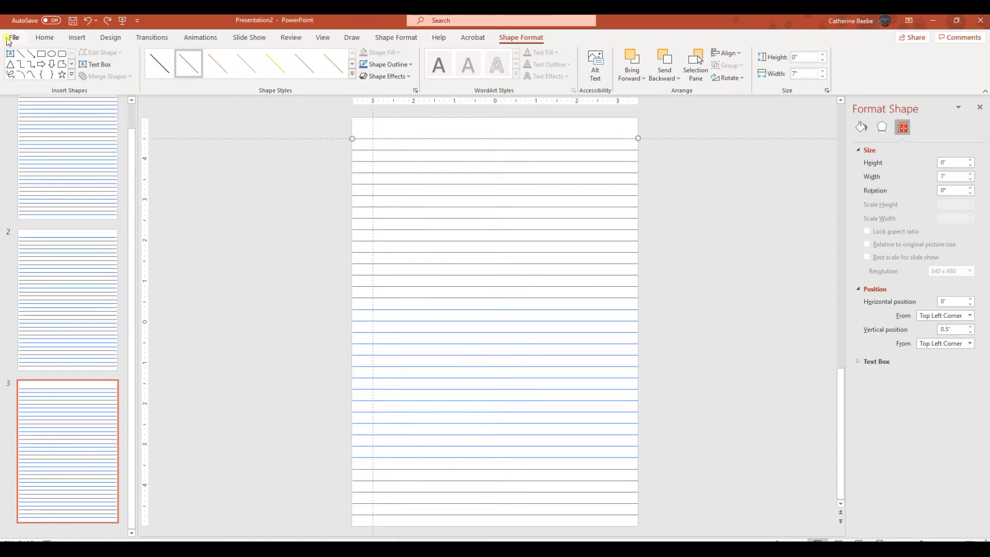
# Close the lined Presentation2 without saving and return to the File start page
pyautogui.click(14, 38)
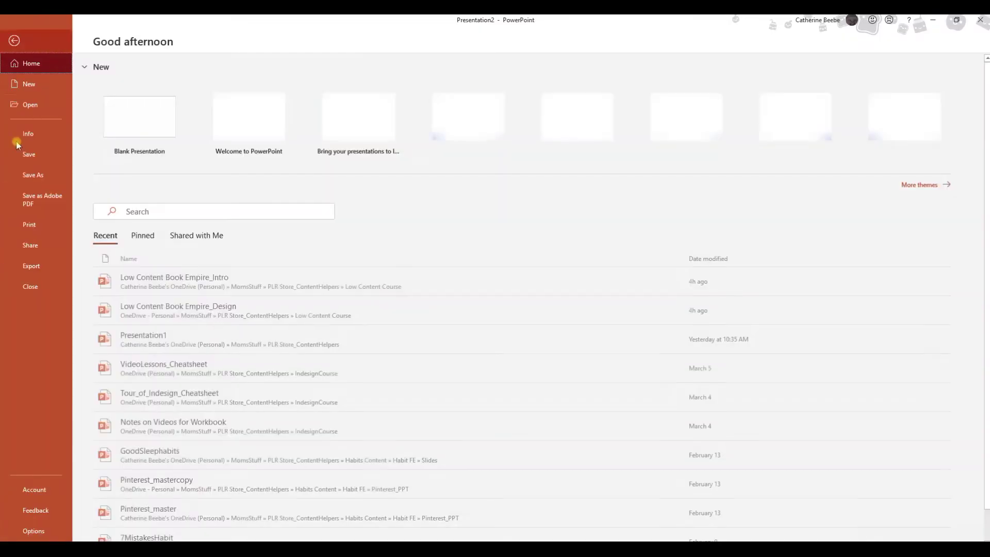
pyautogui.click(30, 286)
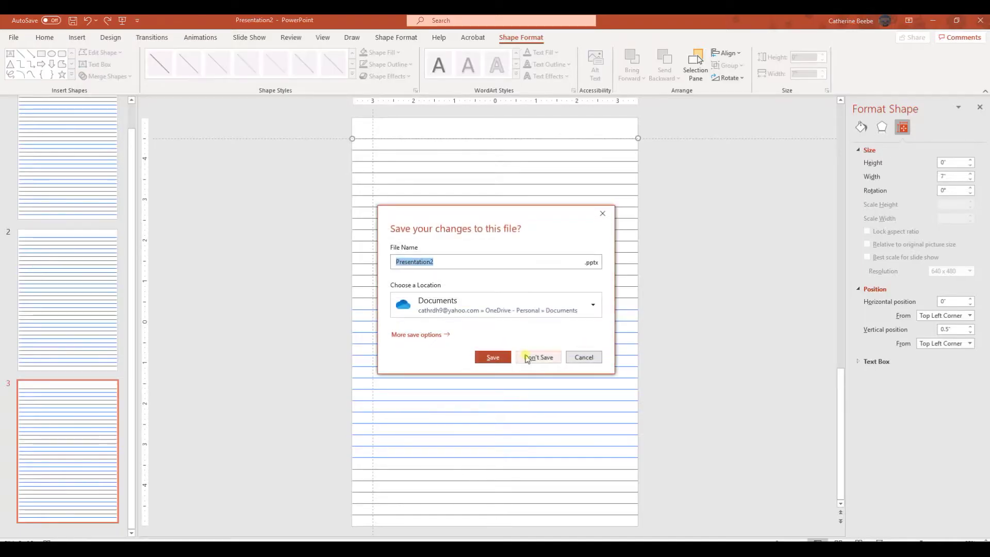
pyautogui.click(536, 356)
pyautogui.click(14, 37)
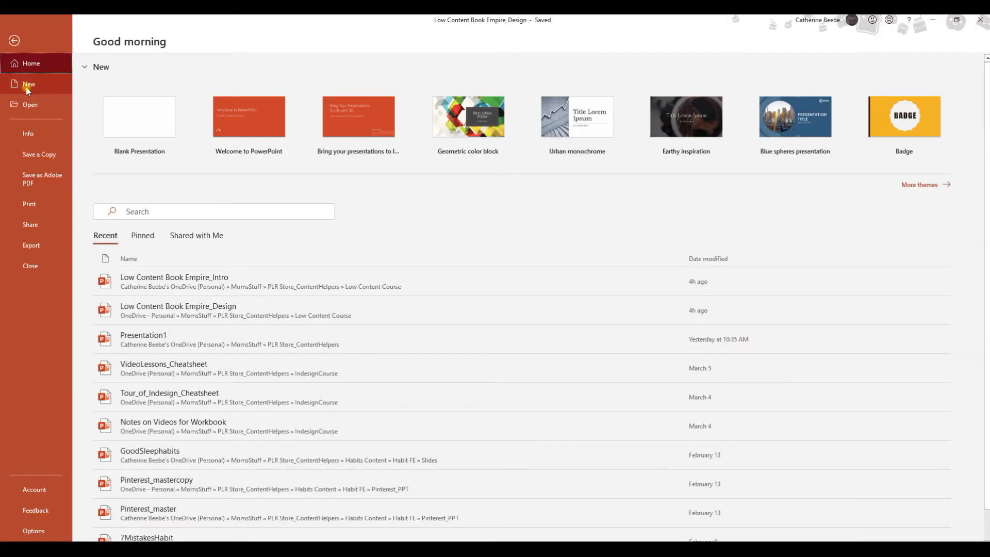
# Create a new blank presentation and dismiss the Design Ideas panel
pyautogui.click(44, 87)
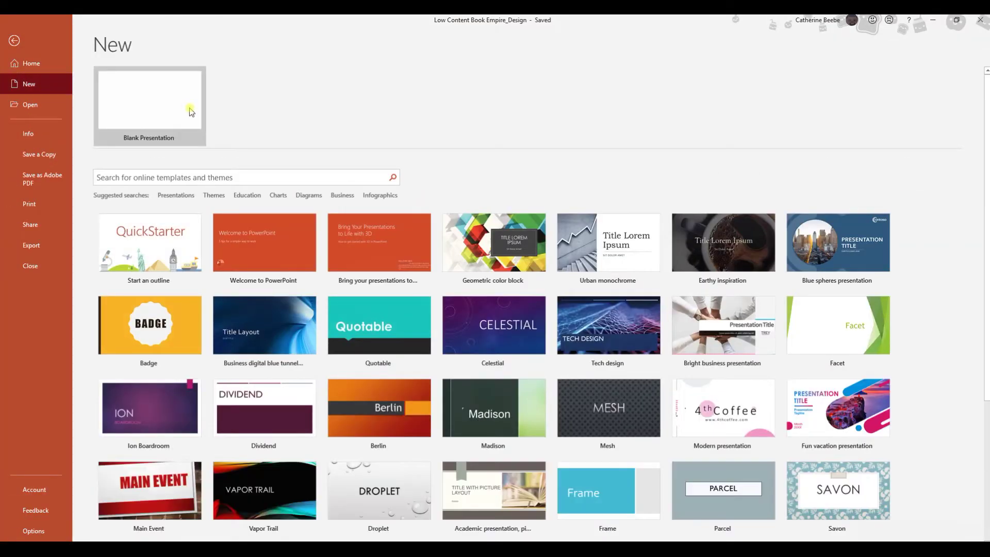
pyautogui.press('Escape')
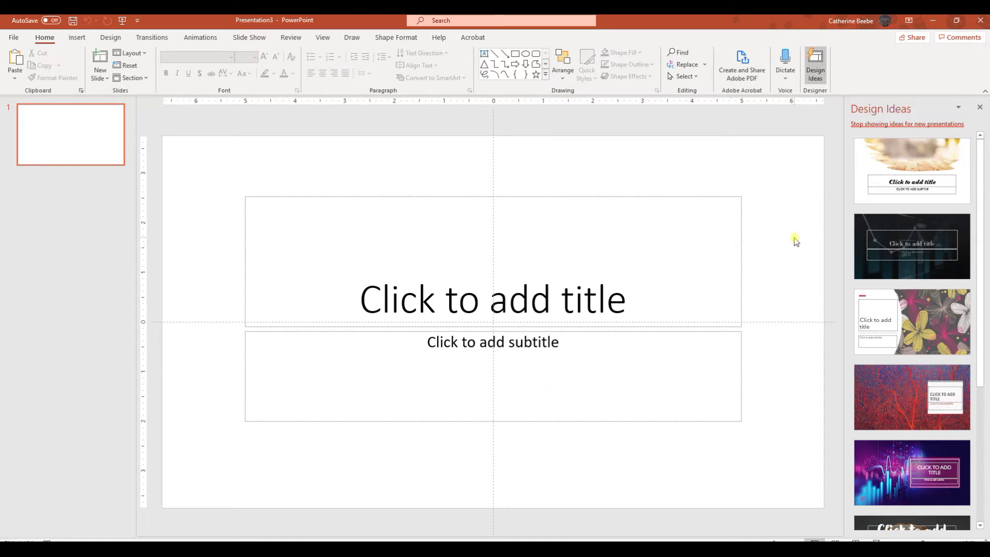
pyautogui.click(980, 109)
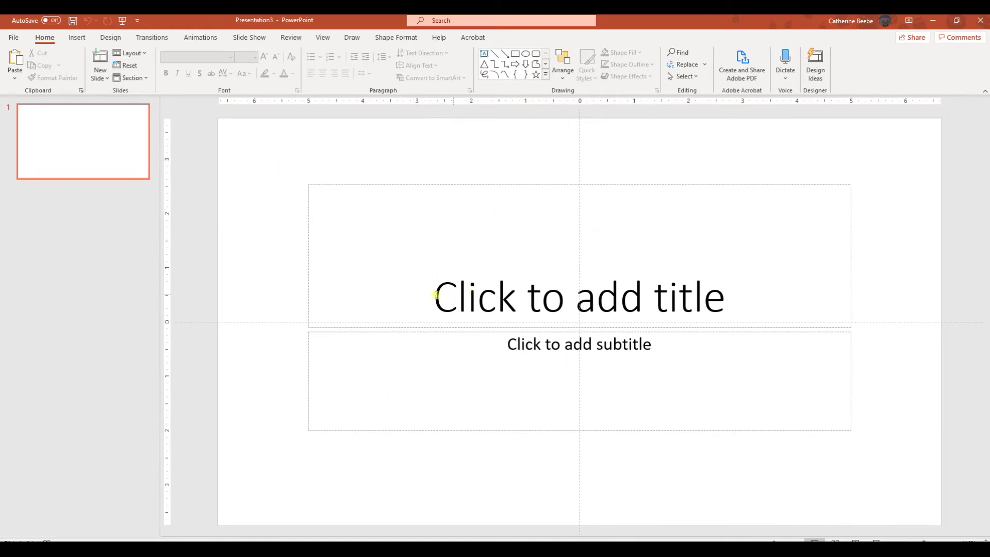
# Set a custom slide size of 7 in wide by 10 in tall, using Ensure Fit
pyautogui.click(110, 38)
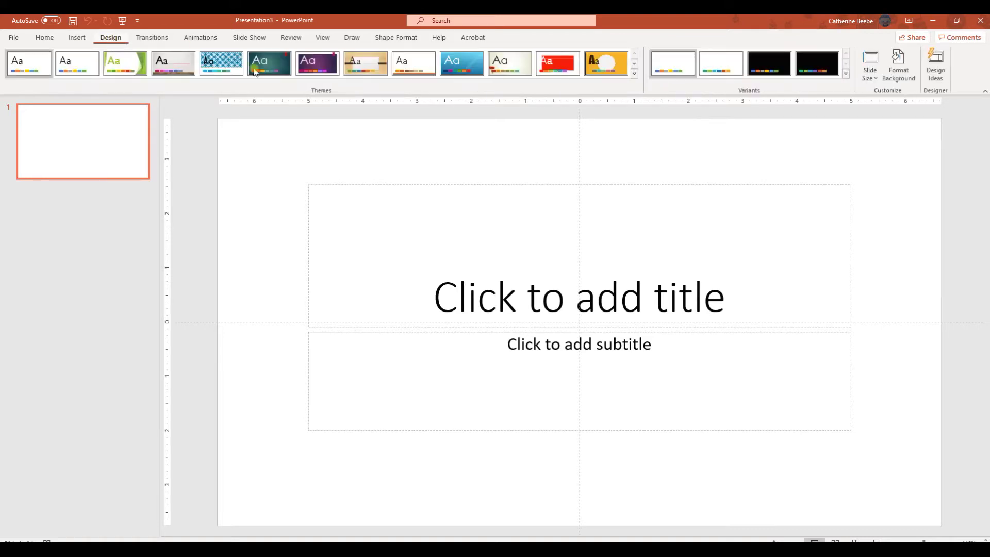
pyautogui.click(871, 78)
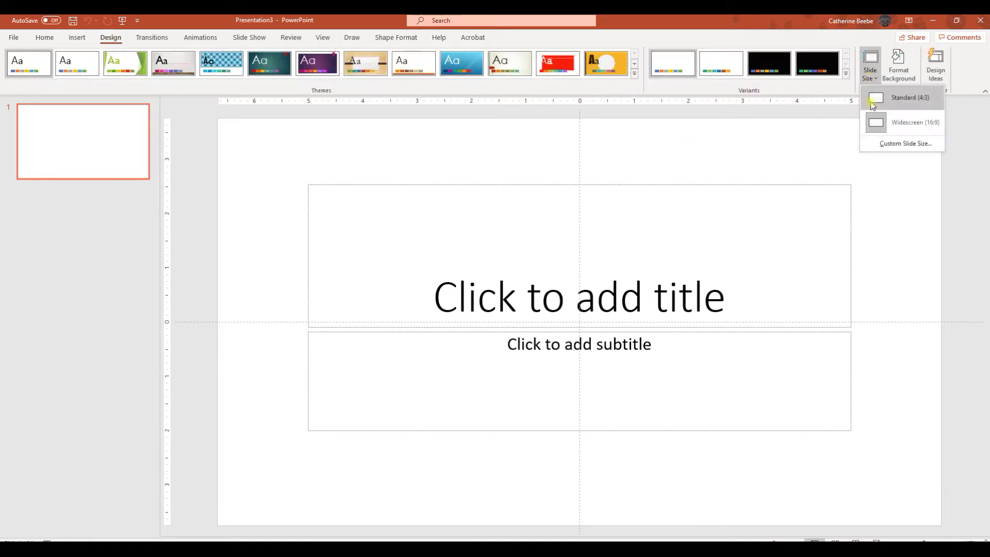
pyautogui.click(904, 145)
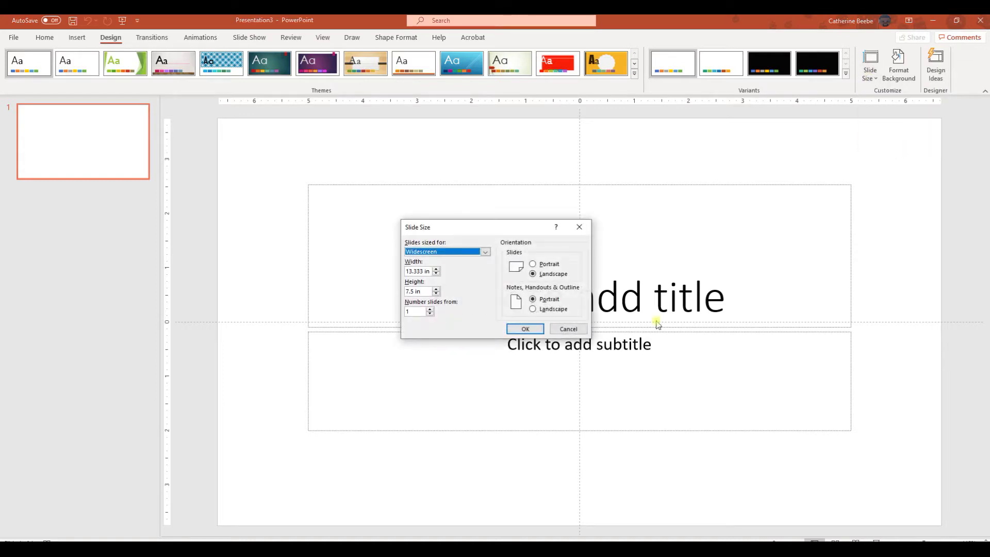
pyautogui.moveTo(433, 272); pyautogui.dragTo(399, 276)
pyautogui.write('7')
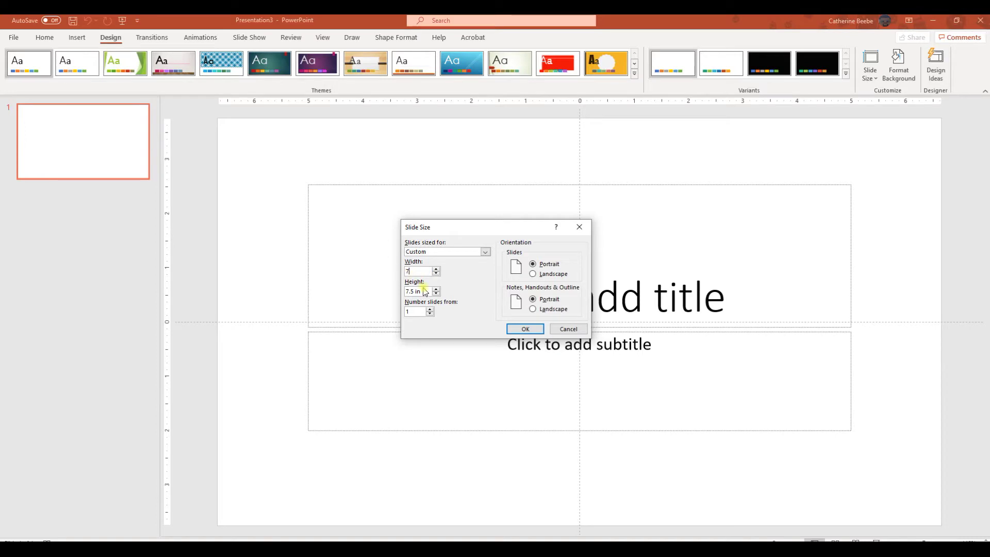
pyautogui.moveTo(424, 289); pyautogui.dragTo(390, 291)
pyautogui.write('10')
pyautogui.click(526, 329)
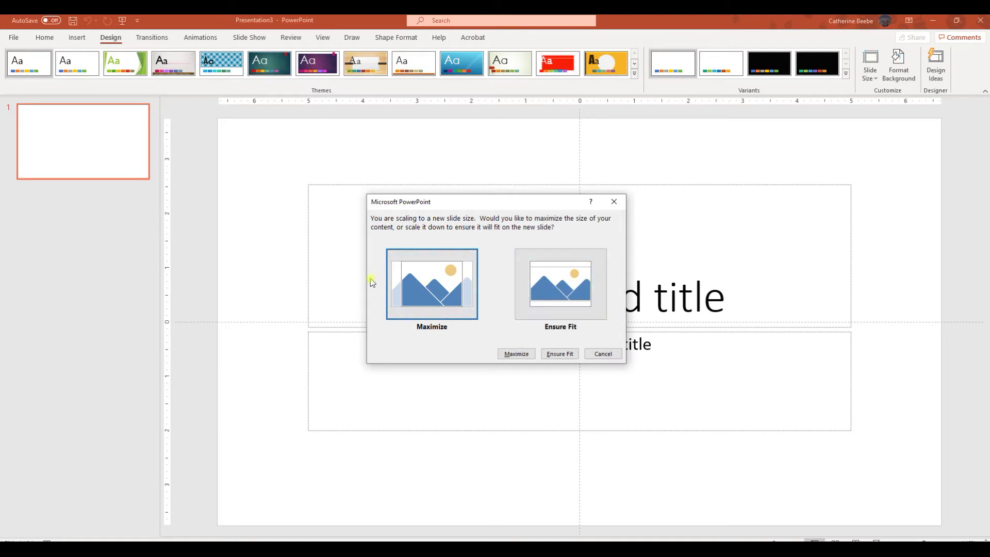
pyautogui.click(559, 353)
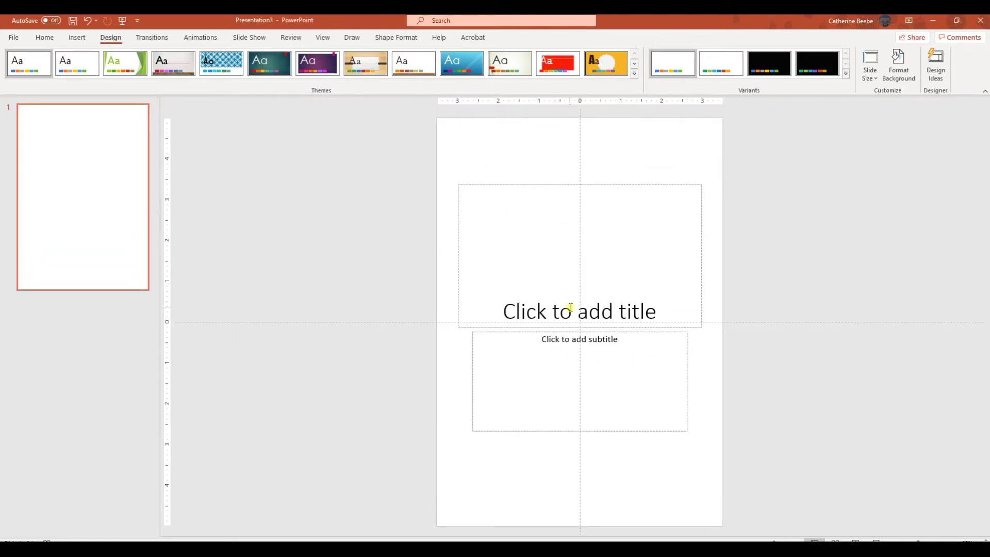
# Delete the title and subtitle placeholders from the slide
pyautogui.click(526, 184)
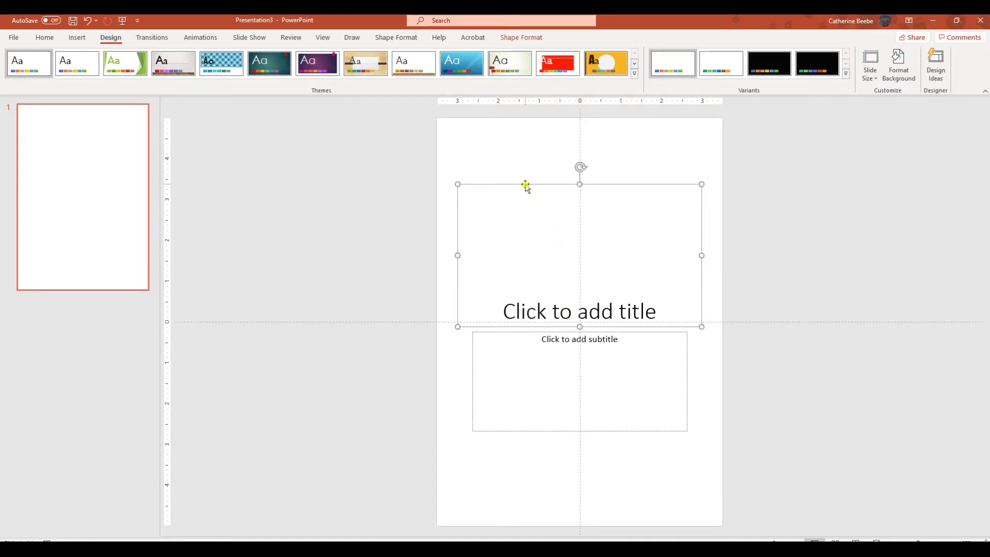
pyautogui.press('Delete')
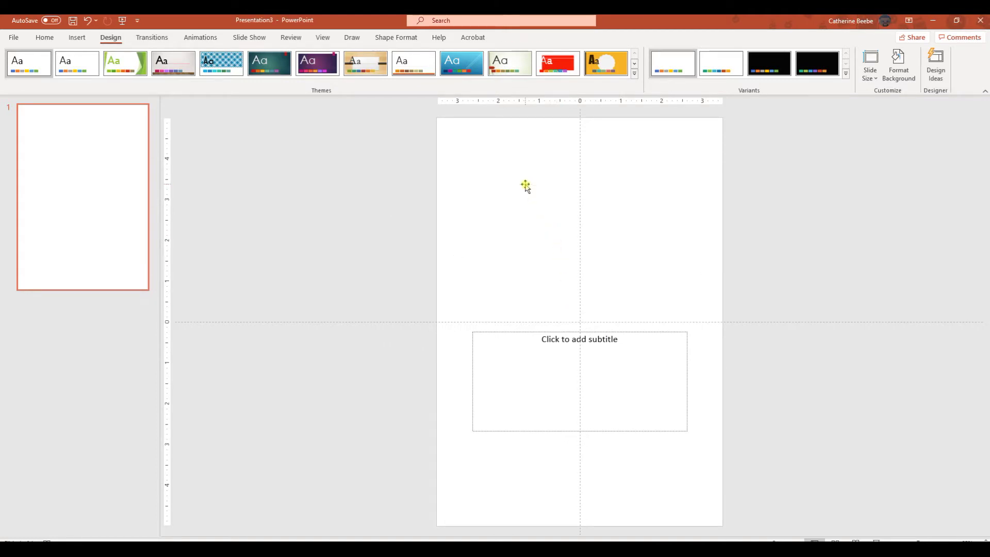
pyautogui.click(526, 332)
pyautogui.press('Delete')
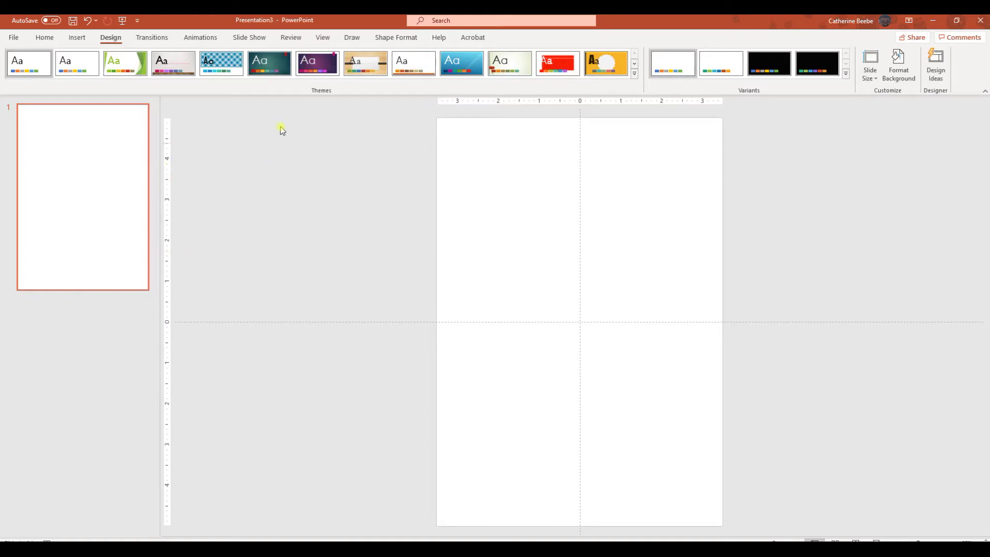
# Move the horizontal guide up to 4.18 in and the vertical guide left to 3.00 in
pyautogui.click(323, 37)
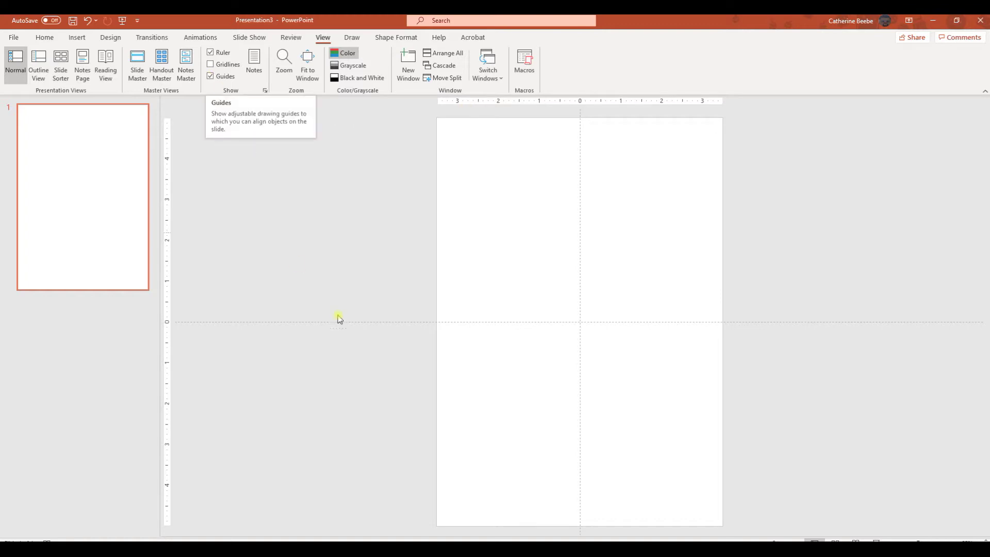
pyautogui.moveTo(373, 323); pyautogui.dragTo(374, 139)
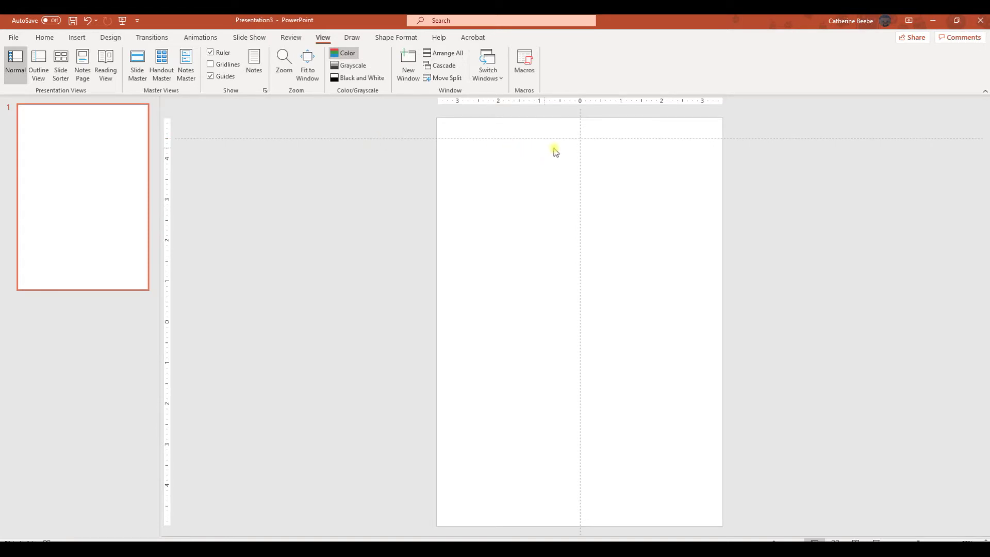
pyautogui.moveTo(580, 129); pyautogui.dragTo(458, 128)
pyautogui.click(212, 65)
# Draw a 7 in straight line across the full slide width along the top guide
pyautogui.click(75, 39)
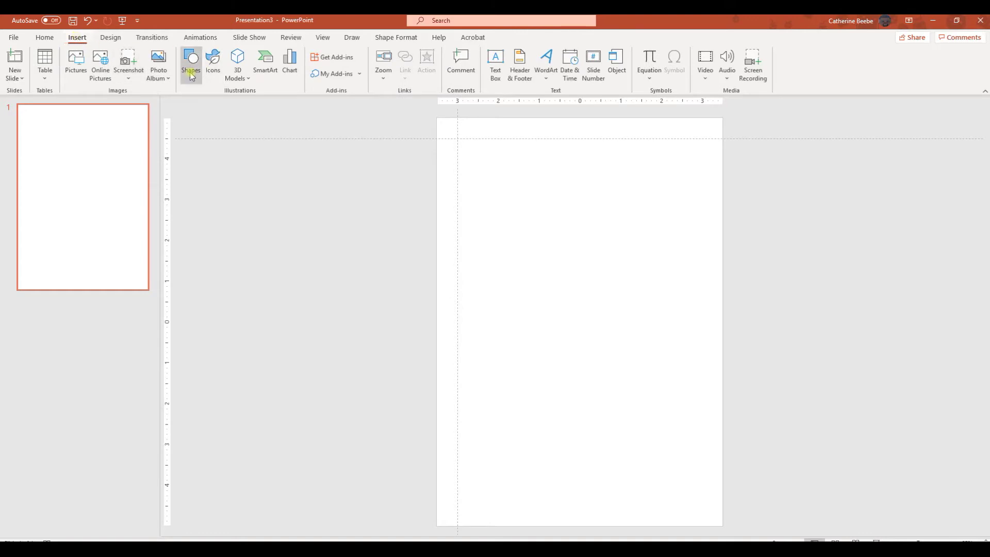
pyautogui.click(188, 58)
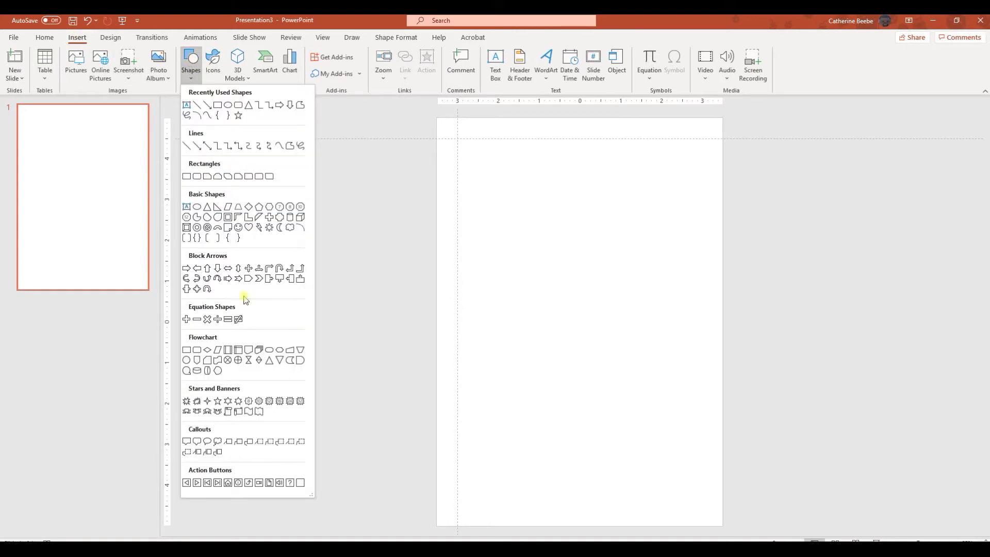
pyautogui.click(196, 106)
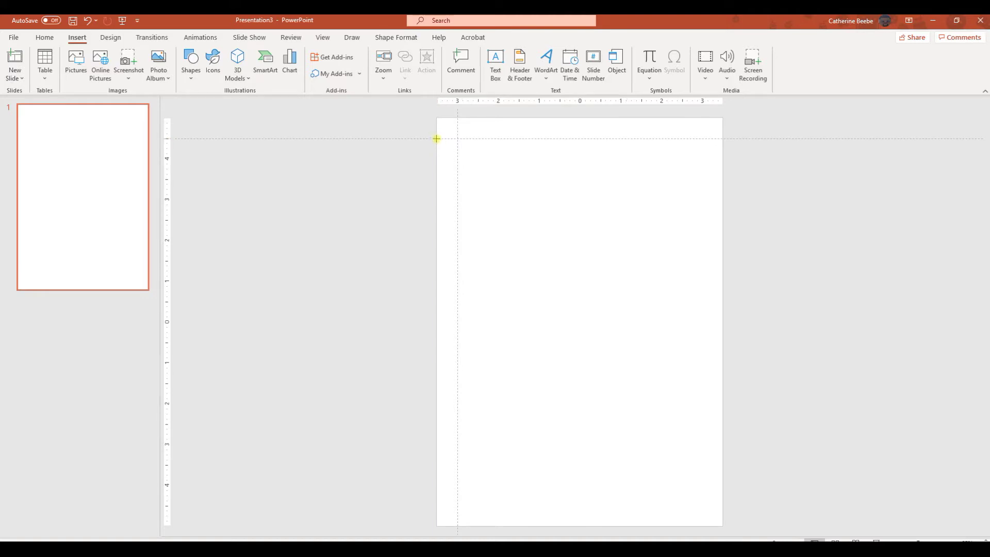
pyautogui.moveTo(436, 139); pyautogui.dragTo(722, 138)
pyautogui.moveTo(724, 139); pyautogui.dragTo(723, 139)
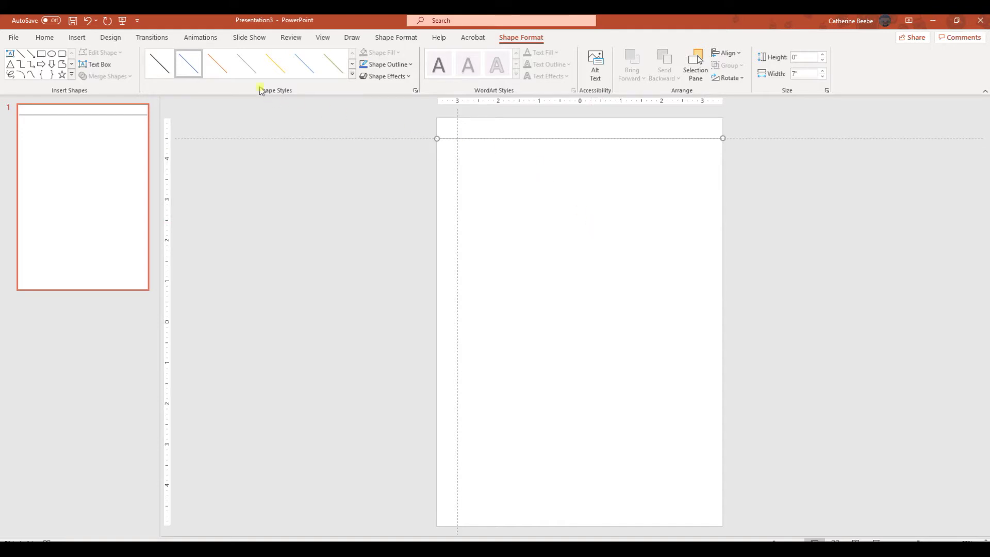
# Give the line a light style with ½ pt weight, then duplicate it with Ctrl+D
pyautogui.click(246, 69)
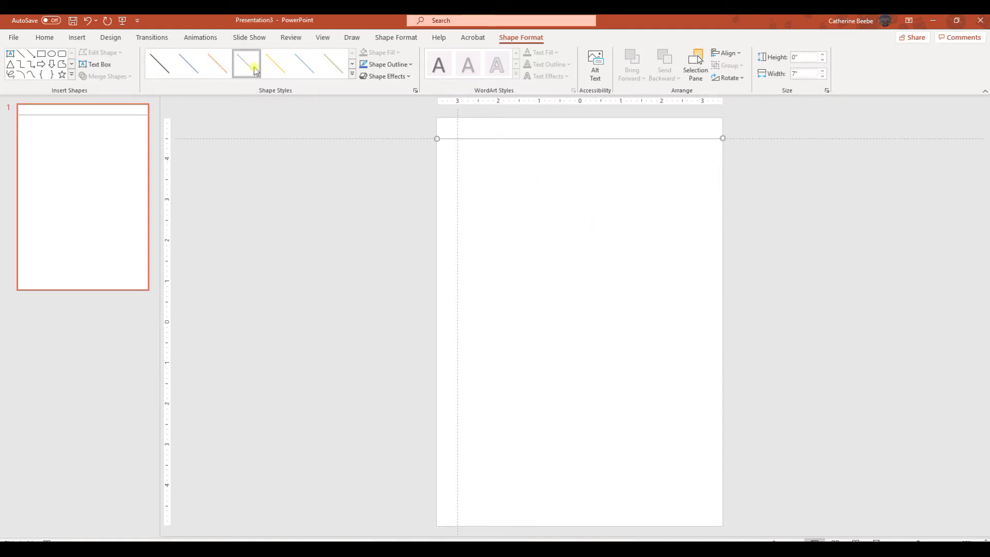
pyautogui.click(385, 66)
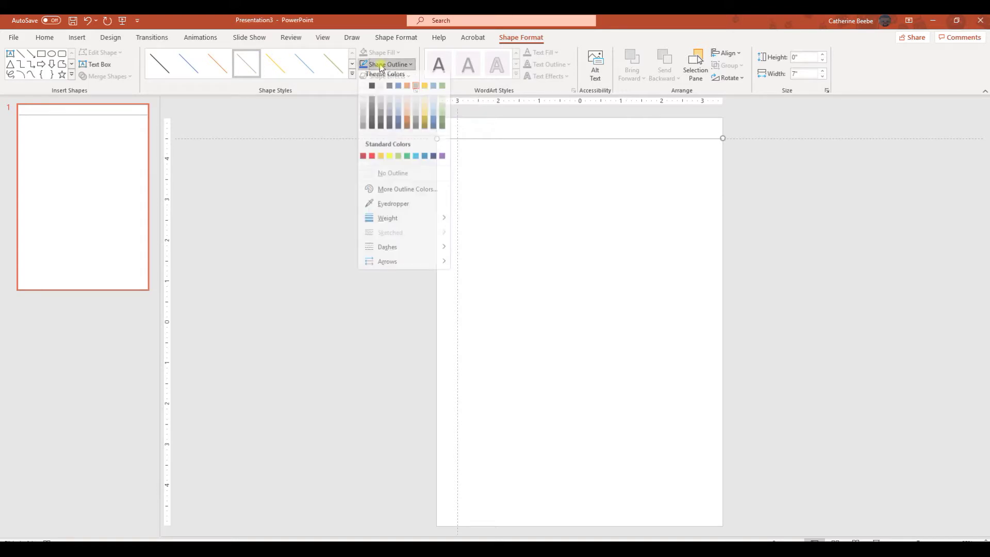
pyautogui.moveTo(378, 227)
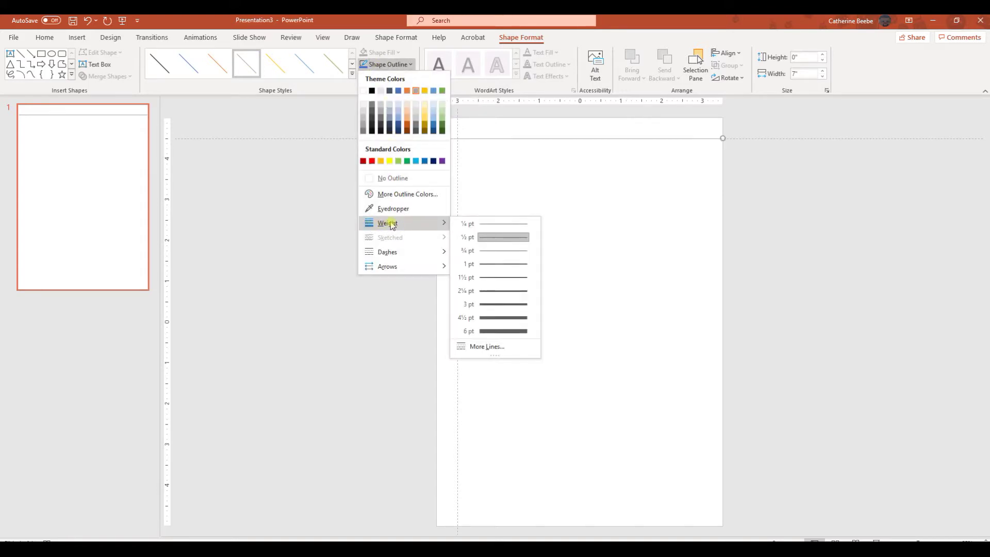
pyautogui.click(505, 242)
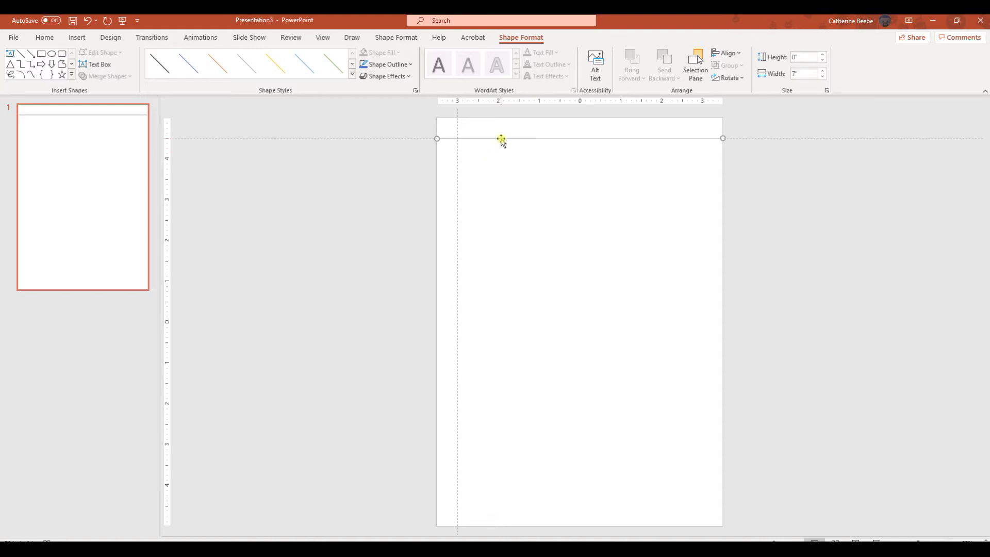
pyautogui.hotkey('ctrl', 'd')
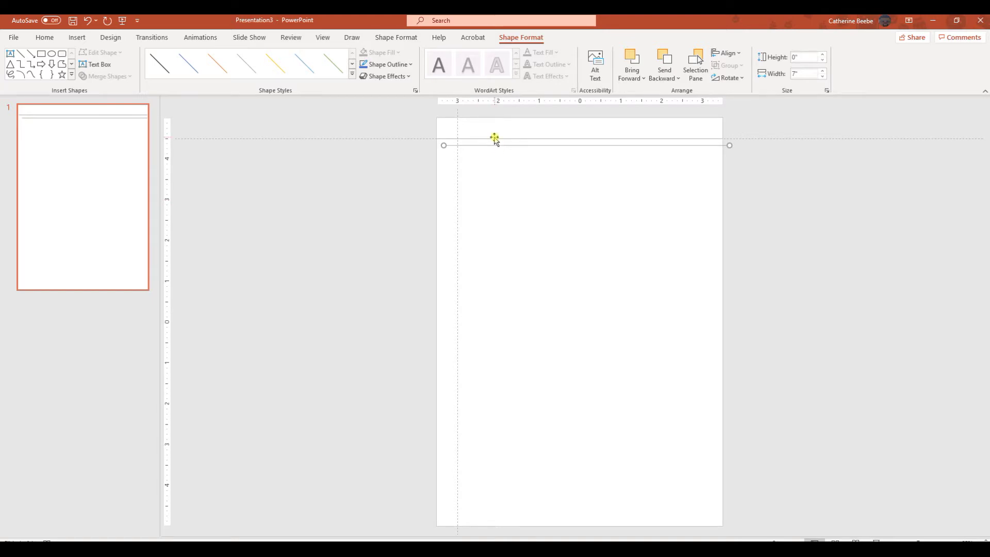
# Open the Format Shape pane for the upper line from its shortcut menu
pyautogui.click(494, 139)
pyautogui.rightClick(495, 138)
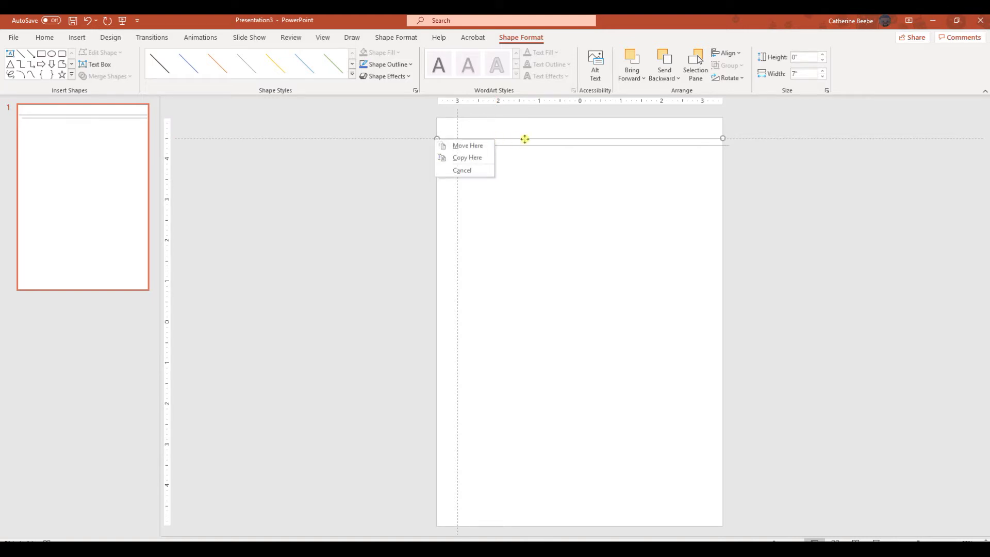
pyautogui.click(516, 138)
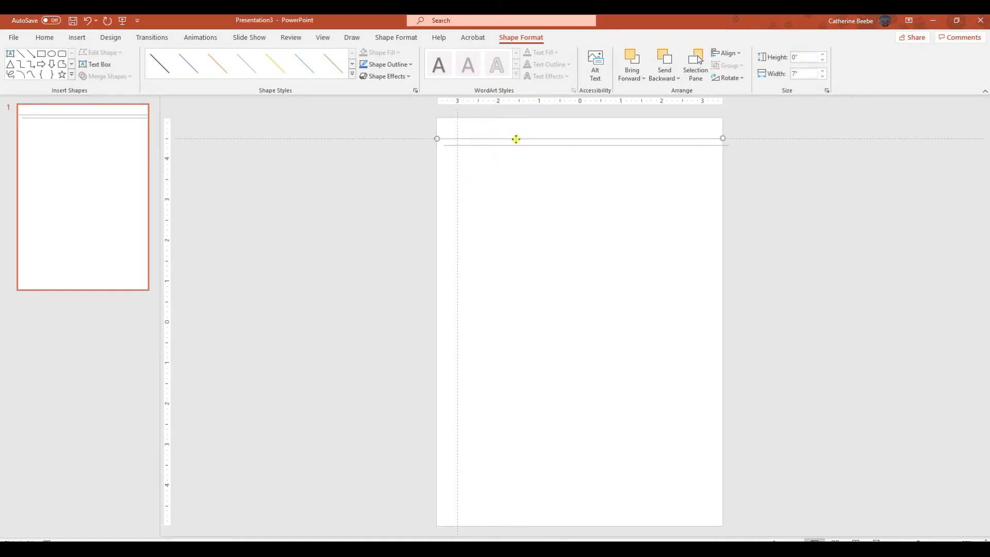
pyautogui.rightClick(516, 138)
pyautogui.click(558, 363)
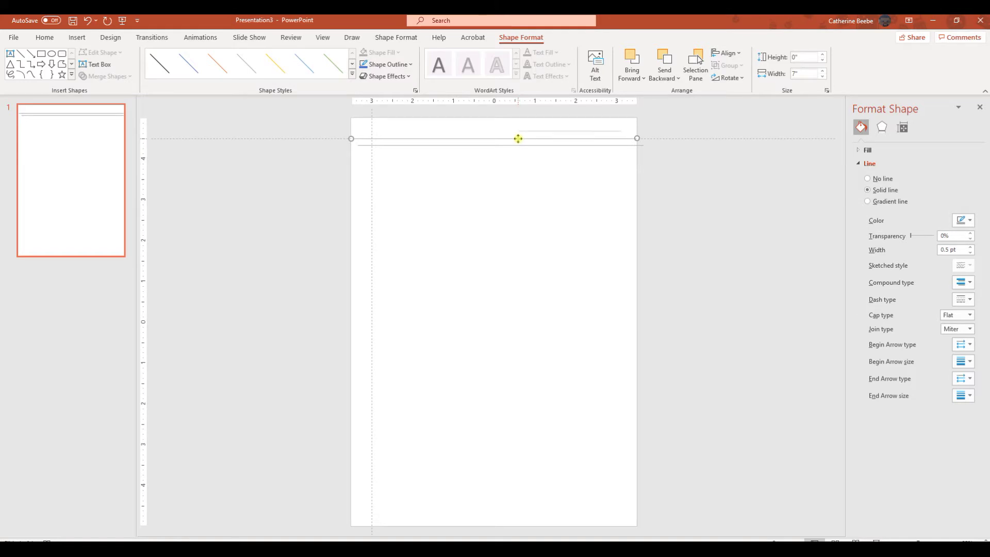
# Position the second line at 0.78 in vertical and 0.17 in horizontal, below the first
pyautogui.rightClick(516, 139)
pyautogui.click(552, 346)
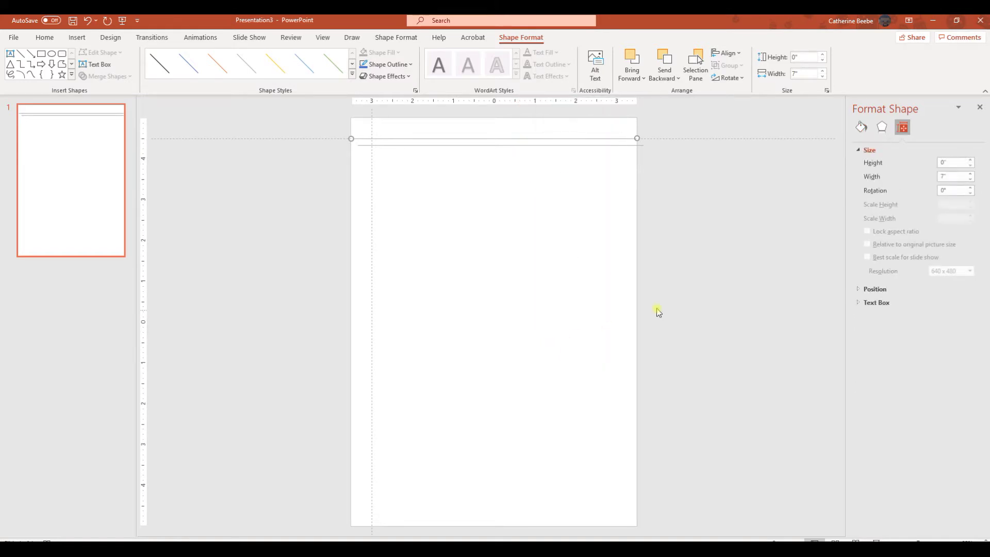
pyautogui.click(859, 292)
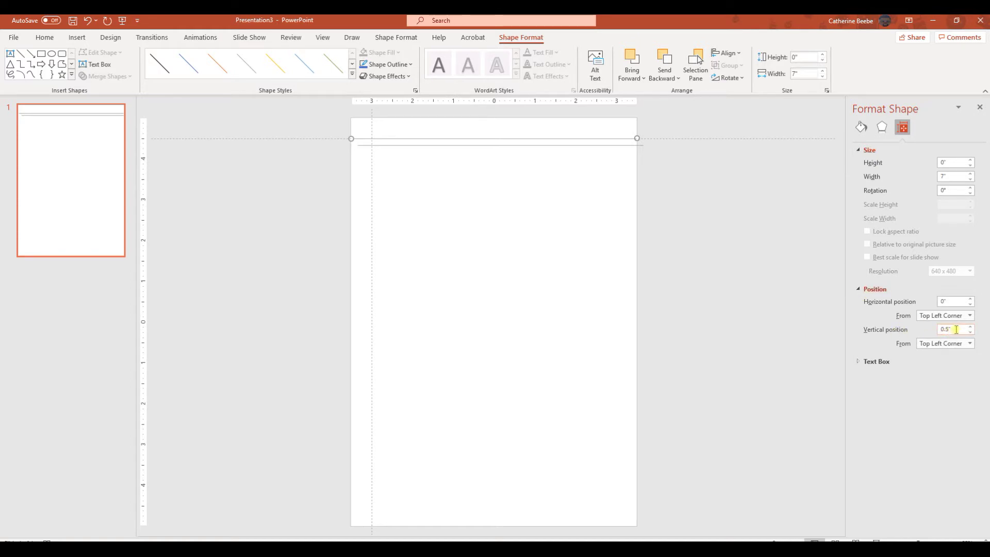
pyautogui.moveTo(539, 139); pyautogui.dragTo(545, 145)
pyautogui.click(960, 333)
pyautogui.moveTo(960, 334); pyautogui.dragTo(938, 336)
pyautogui.write('.78')
pyautogui.press('Return')
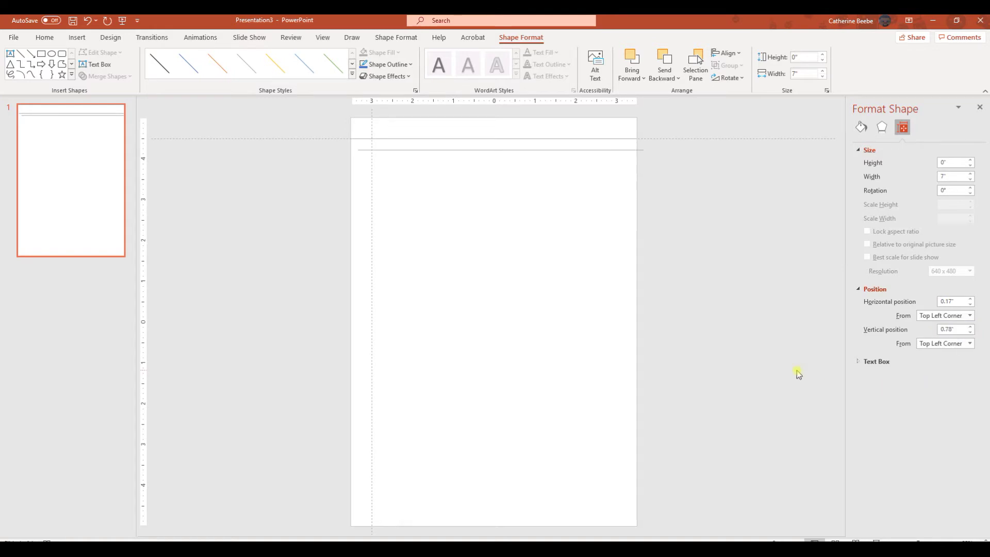
pyautogui.click(797, 373)
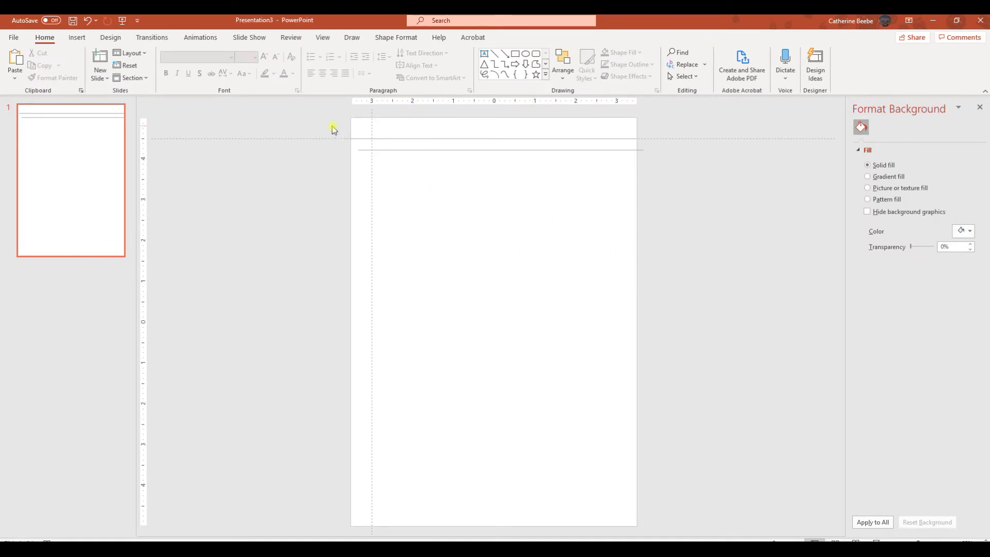
# Drag a selection box around the two horizontal lines at the slide's top
pyautogui.moveTo(332, 129); pyautogui.dragTo(676, 171)
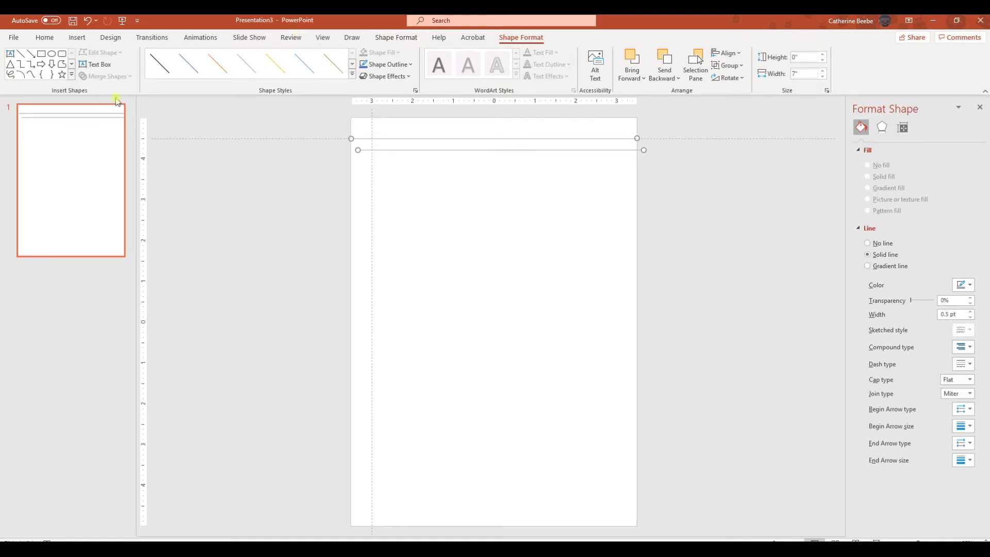
pyautogui.click(14, 42)
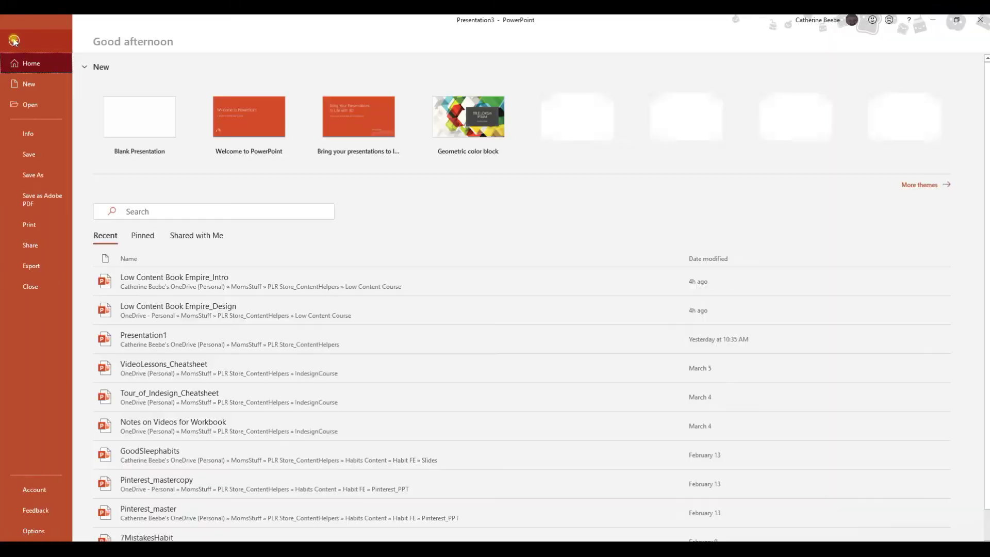
pyautogui.click(32, 532)
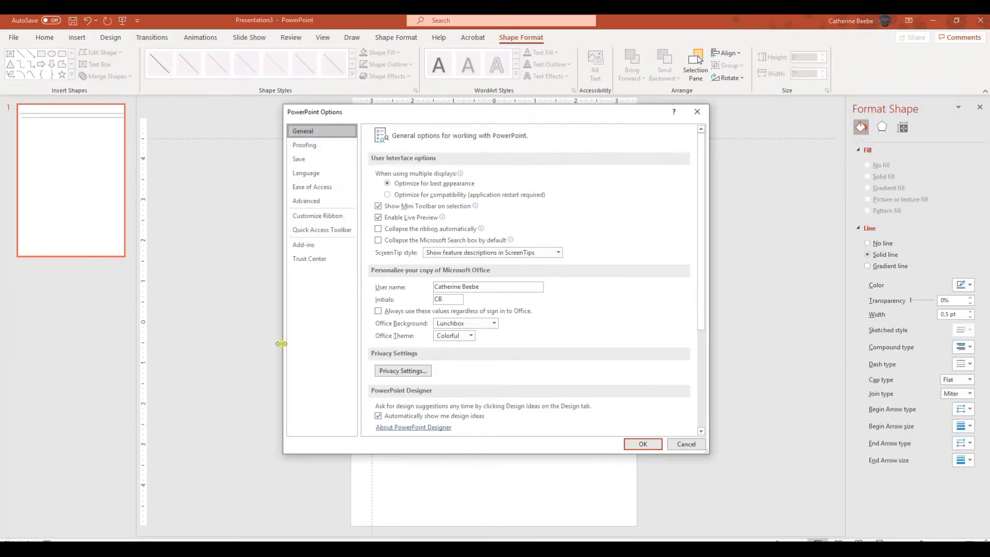
pyautogui.click(305, 217)
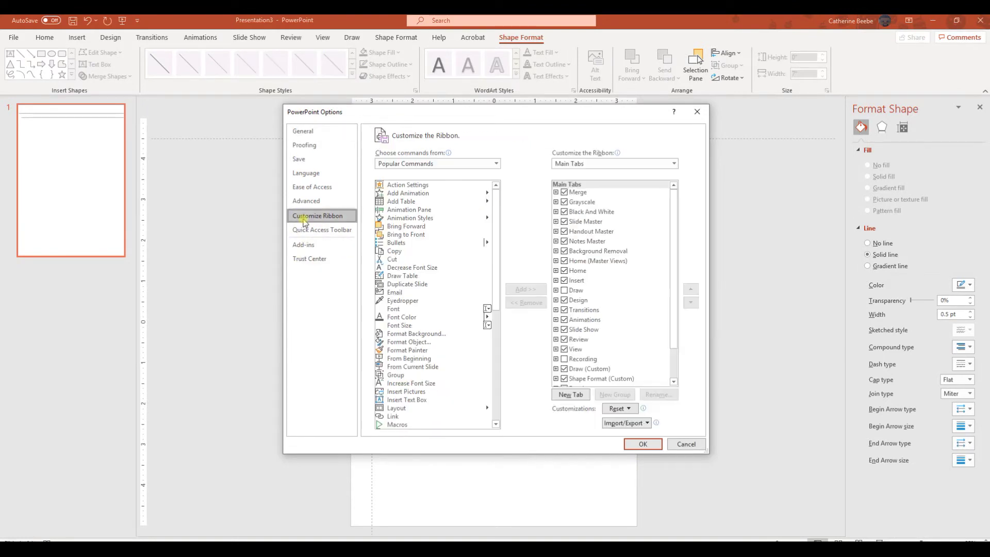
pyautogui.click(398, 165)
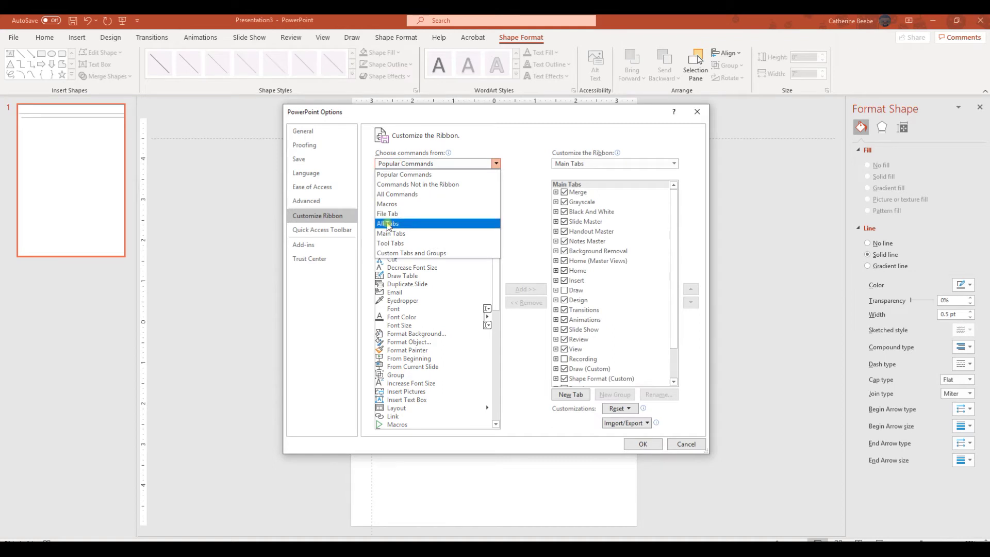
pyautogui.press('Escape')
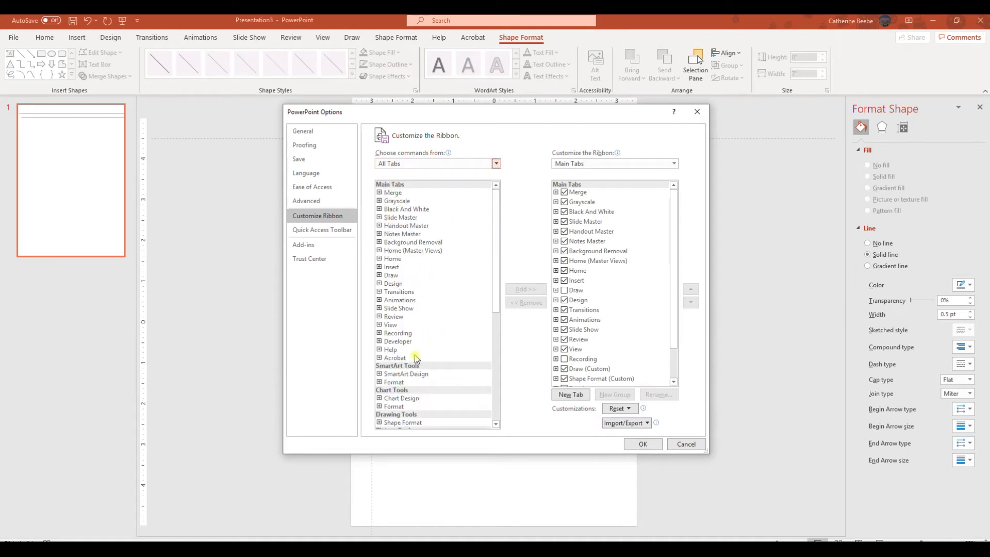
pyautogui.scroll(-5, 417, 358)
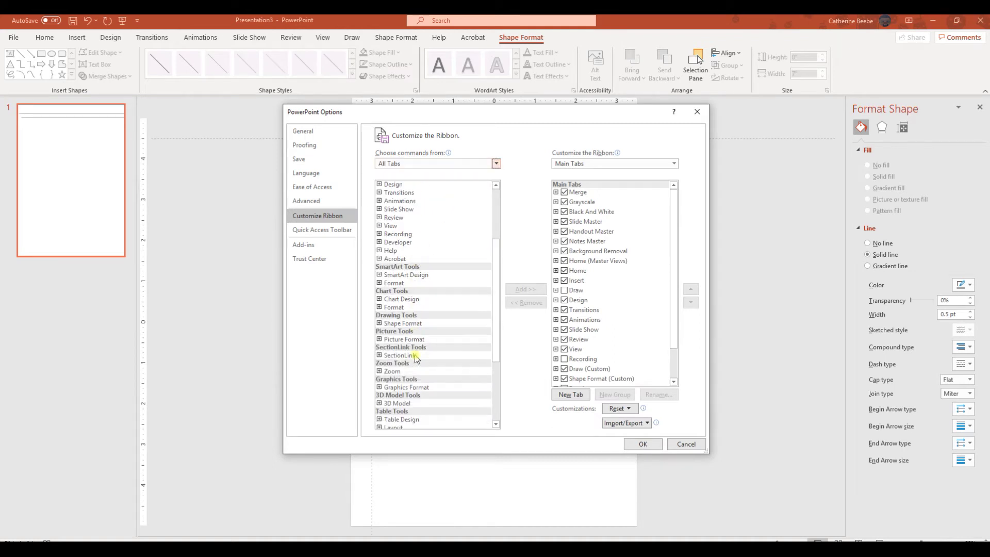
pyautogui.click(390, 324)
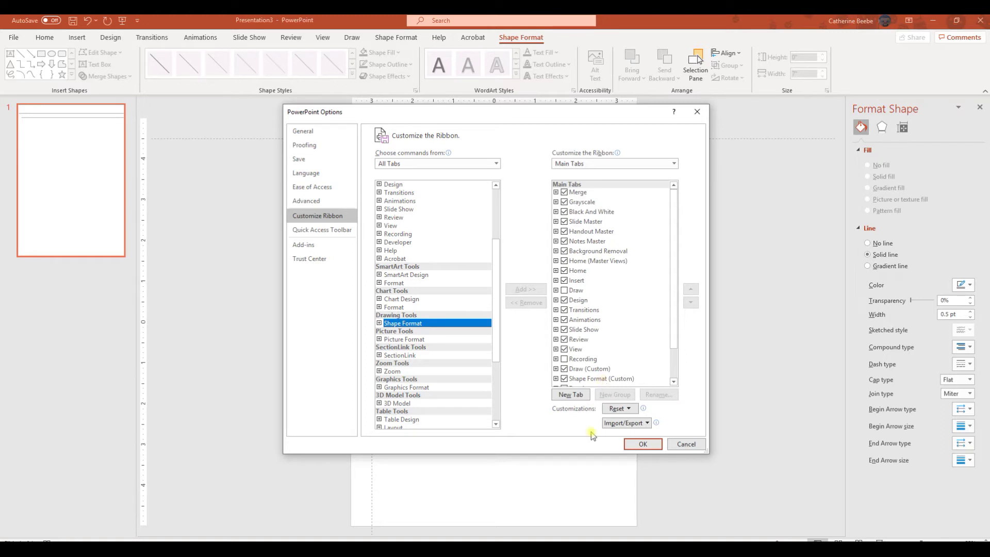
pyautogui.click(673, 447)
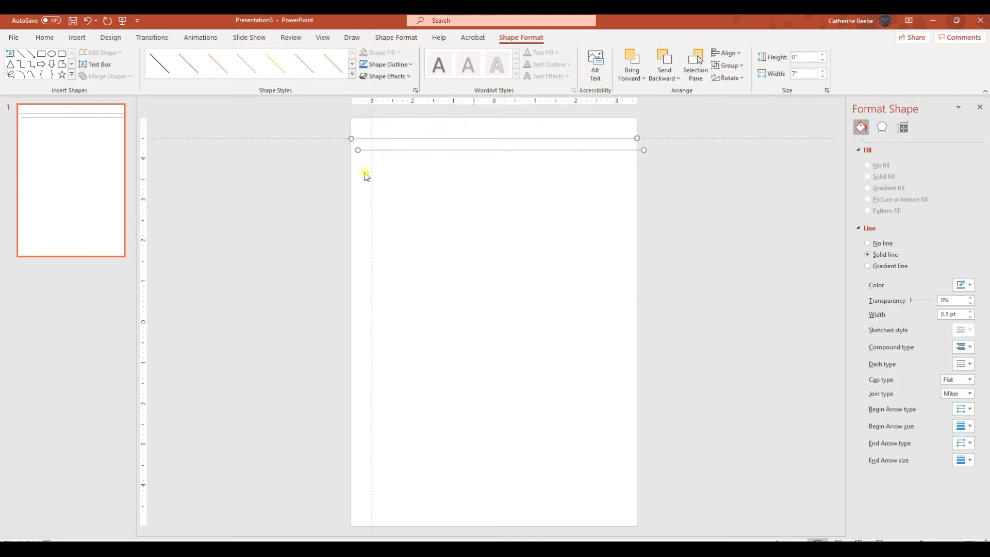
# Left-align the two ruled lines at the top of the slide
pyautogui.click(732, 53)
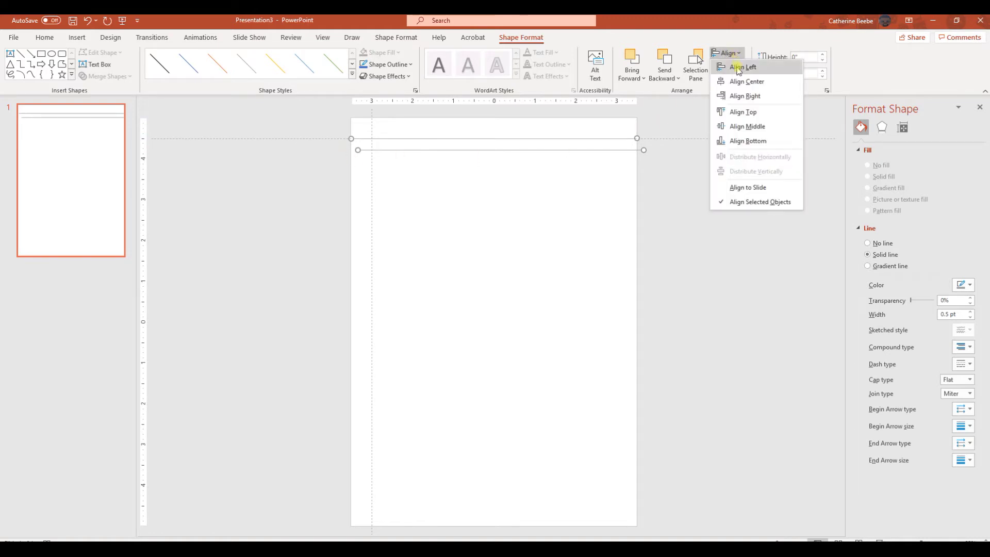
pyautogui.click(739, 67)
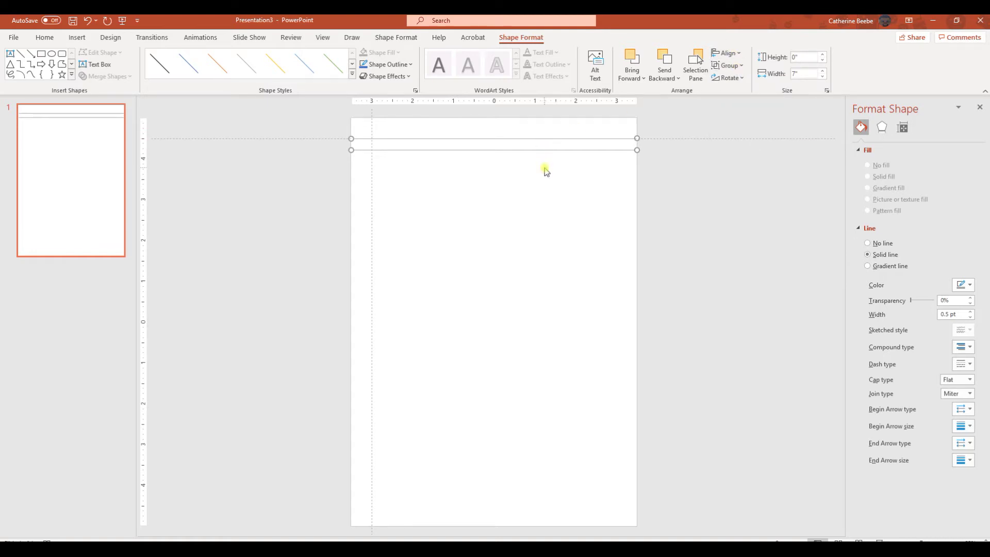
pyautogui.click(298, 211)
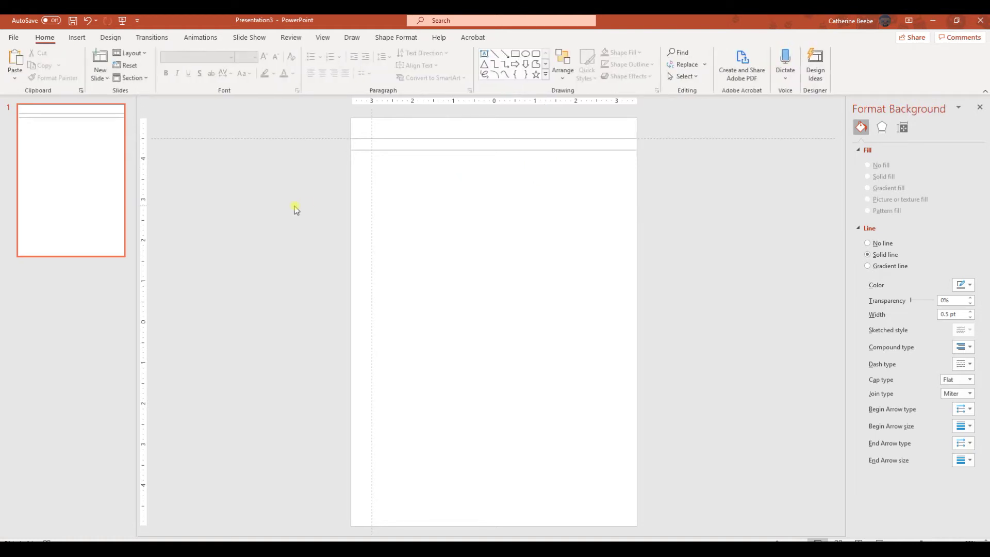
# Duplicate the pair of lines and place the copies evenly below the originals
pyautogui.click(407, 150)
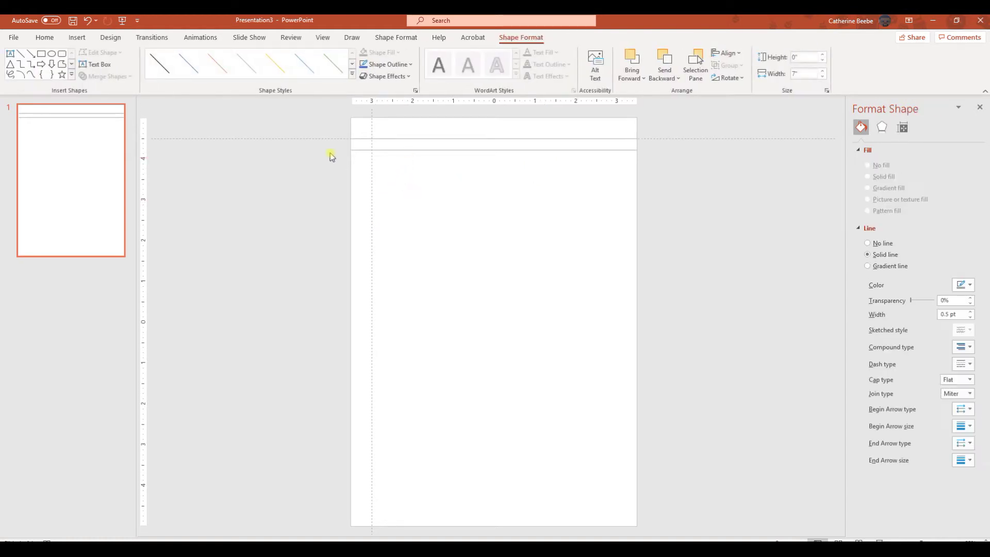
pyautogui.moveTo(338, 130); pyautogui.dragTo(657, 160)
pyautogui.hotkey('ctrl', 'd')
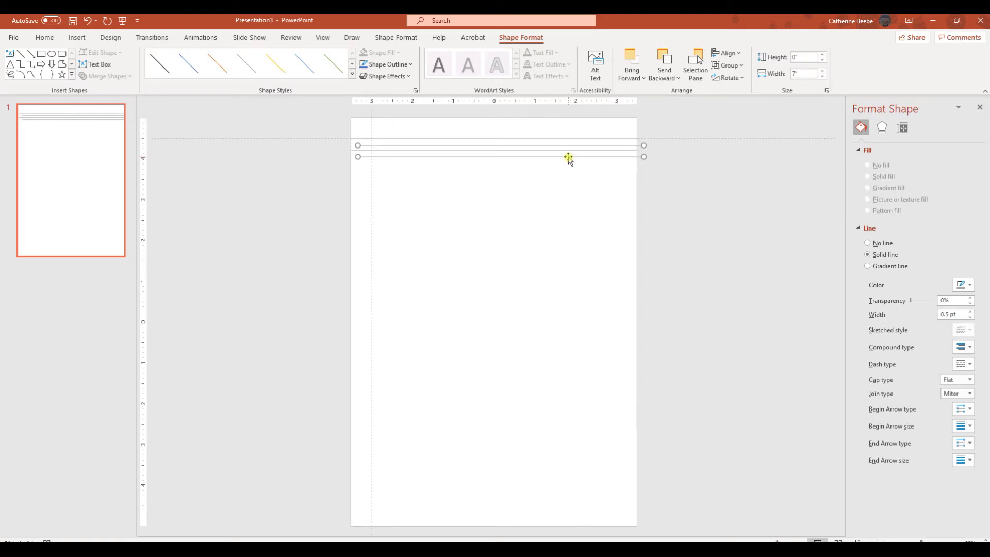
pyautogui.moveTo(568, 158); pyautogui.dragTo(563, 173)
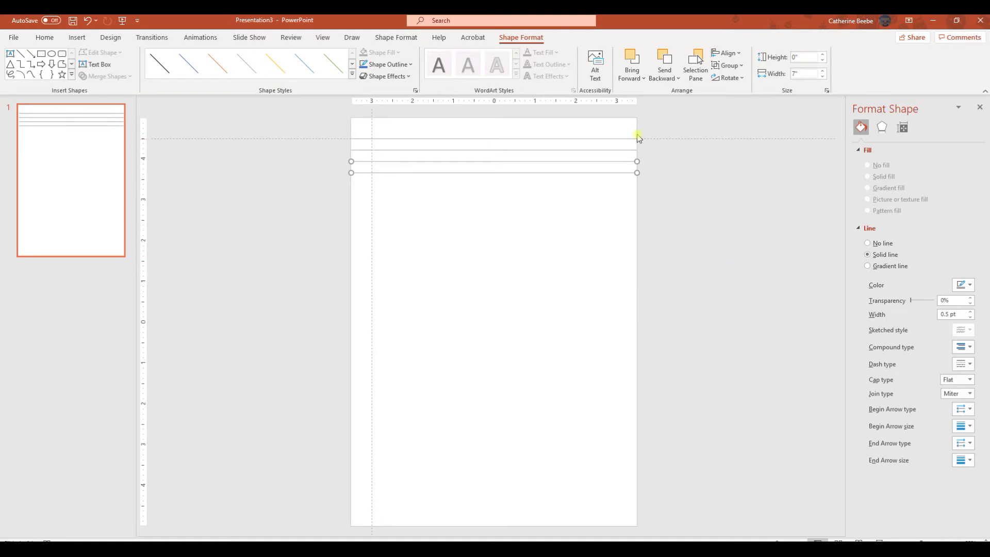
# Set the lowest new line to 1.06" vertical position, keeping 7" width and 0" horizontal
pyautogui.rightClick(592, 164)
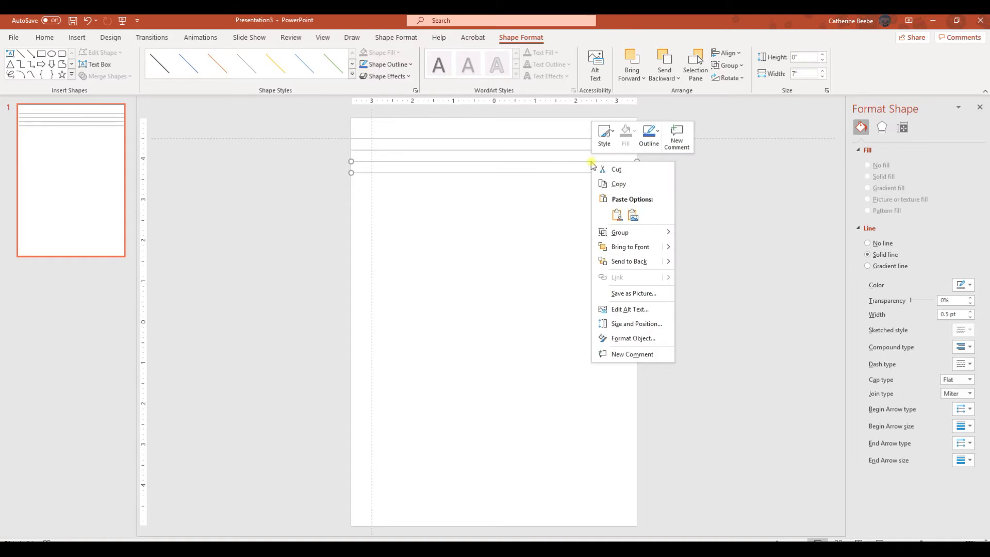
pyautogui.click(626, 323)
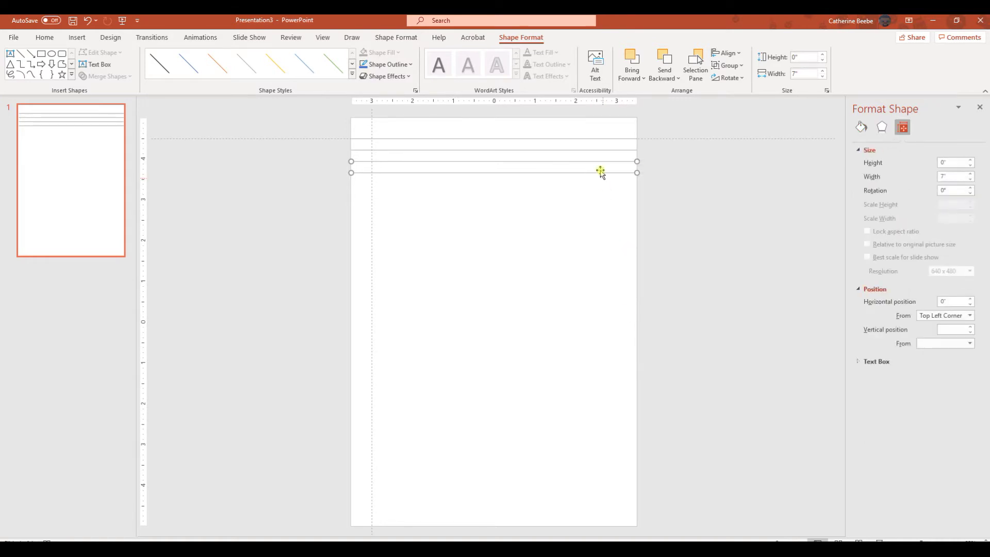
pyautogui.click(668, 215)
pyautogui.click(606, 162)
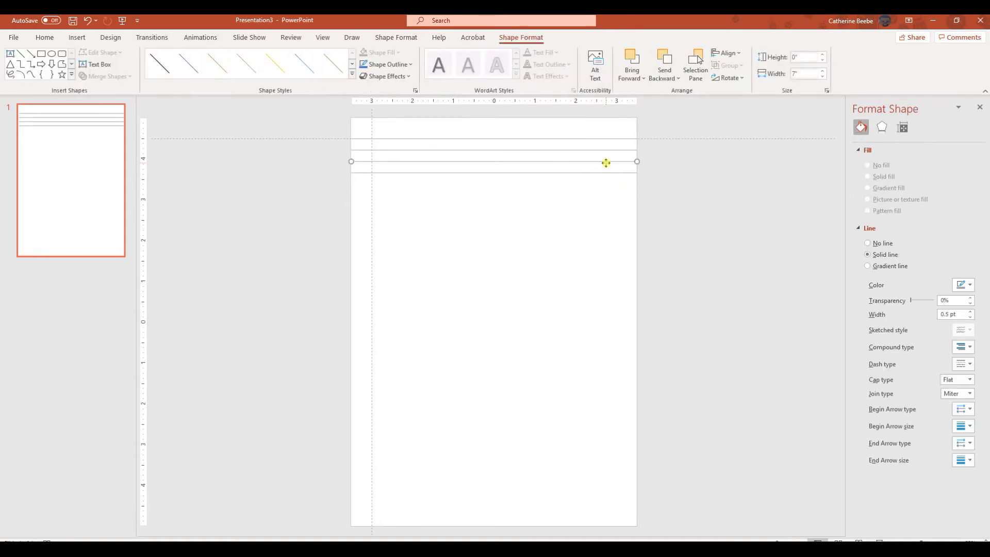
pyautogui.rightClick(606, 163)
pyautogui.click(652, 369)
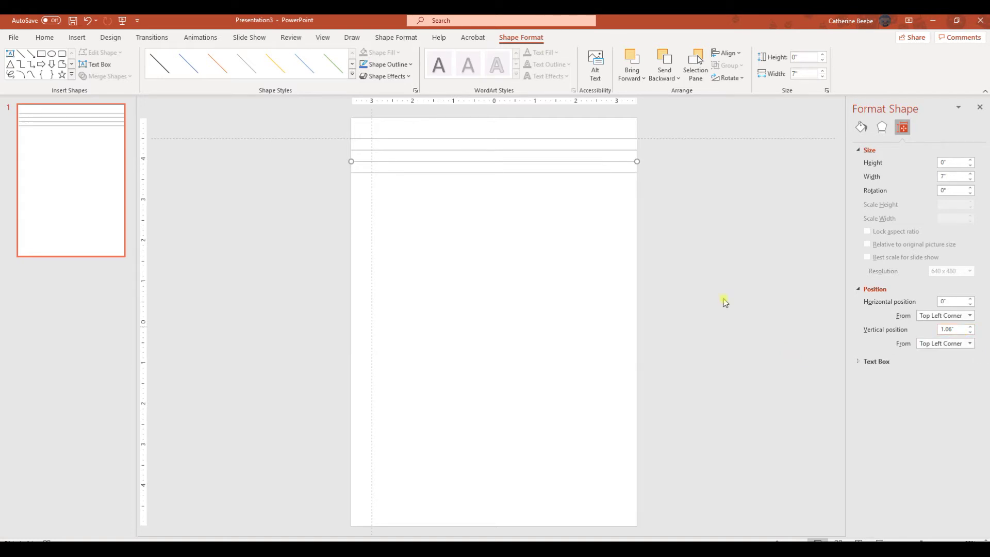
# Copy the ruled lines downward repeatedly, 4 then 8 then 16, to fill the page
pyautogui.click(653, 253)
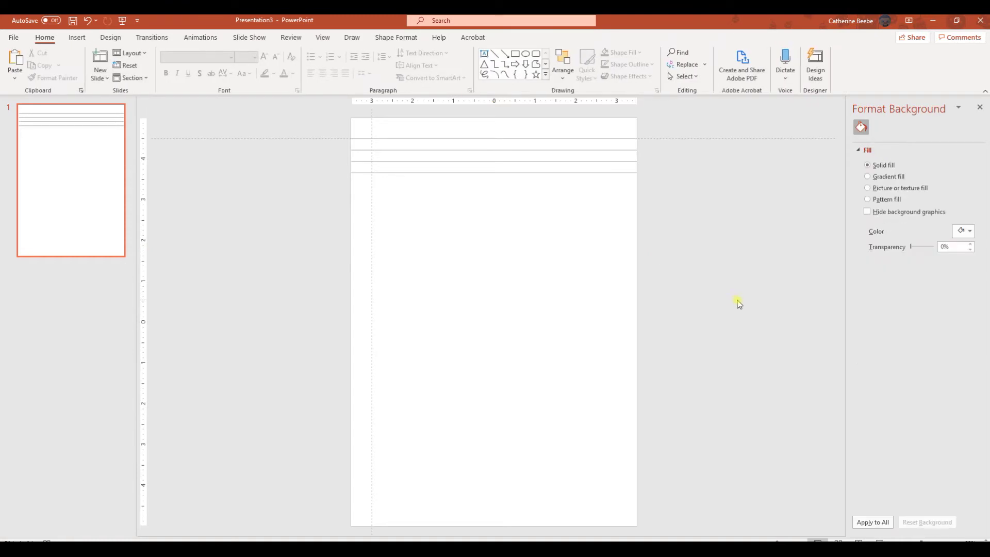
pyautogui.moveTo(336, 125); pyautogui.dragTo(654, 184)
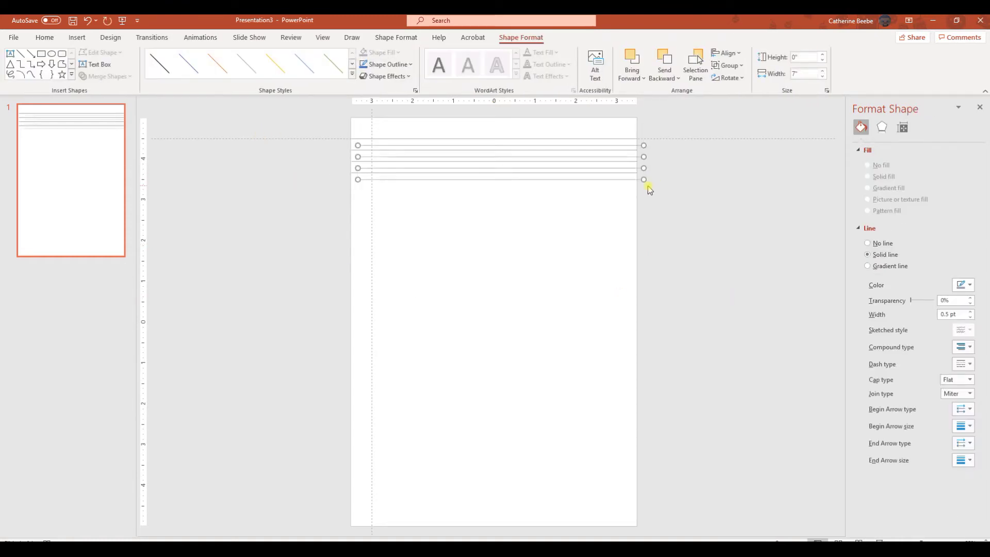
pyautogui.moveTo(568, 176); pyautogui.dragTo(570, 218)
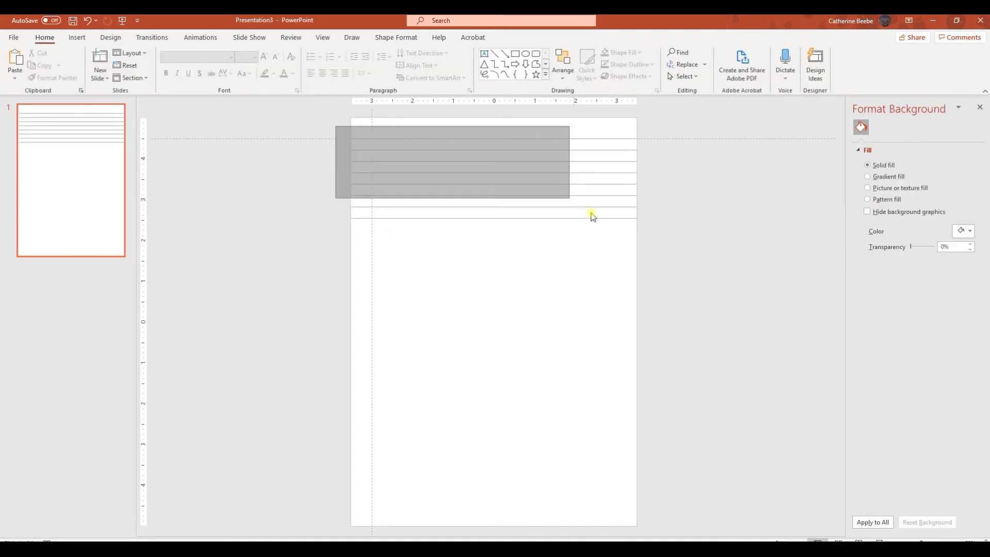
pyautogui.moveTo(591, 215); pyautogui.dragTo(653, 233)
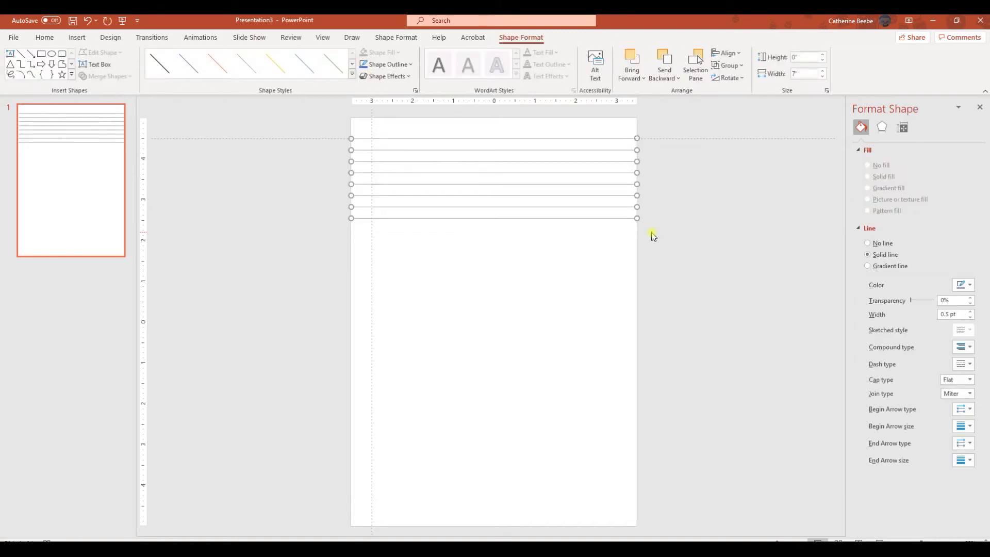
pyautogui.moveTo(548, 219); pyautogui.dragTo(551, 308)
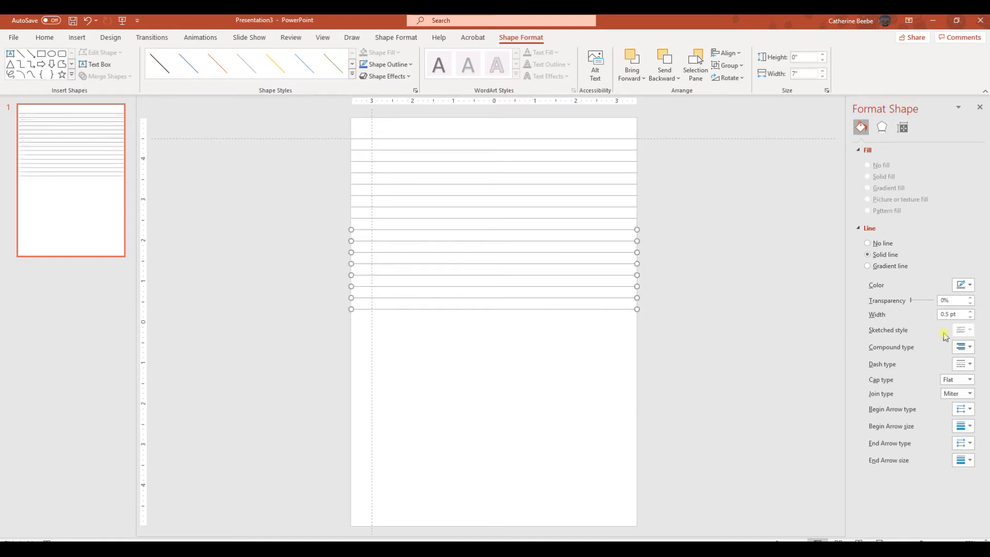
pyautogui.click(692, 290)
pyautogui.moveTo(339, 122); pyautogui.dragTo(717, 323)
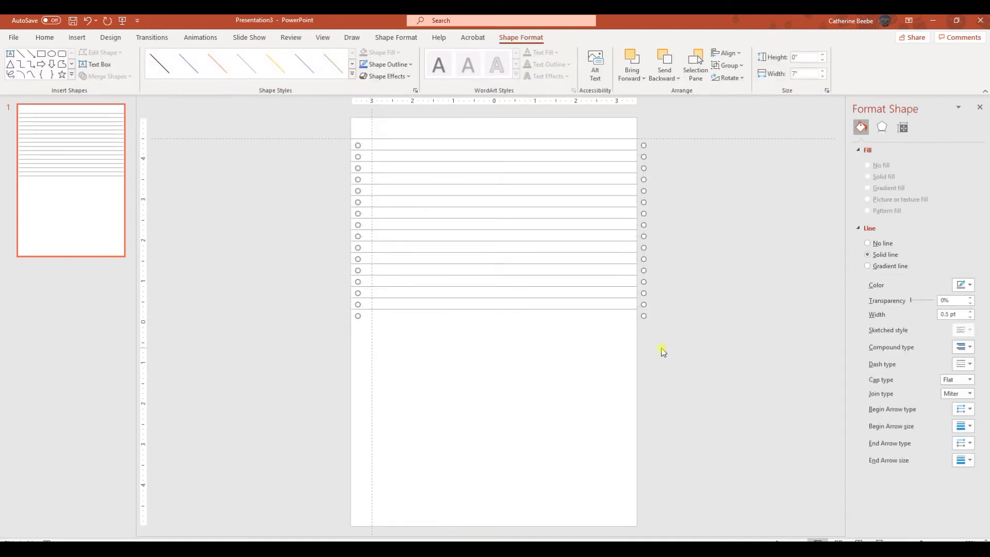
pyautogui.moveTo(577, 317); pyautogui.dragTo(571, 492)
# Add copies of the two bottom lines so the ruling reaches the page bottom
pyautogui.click(306, 471)
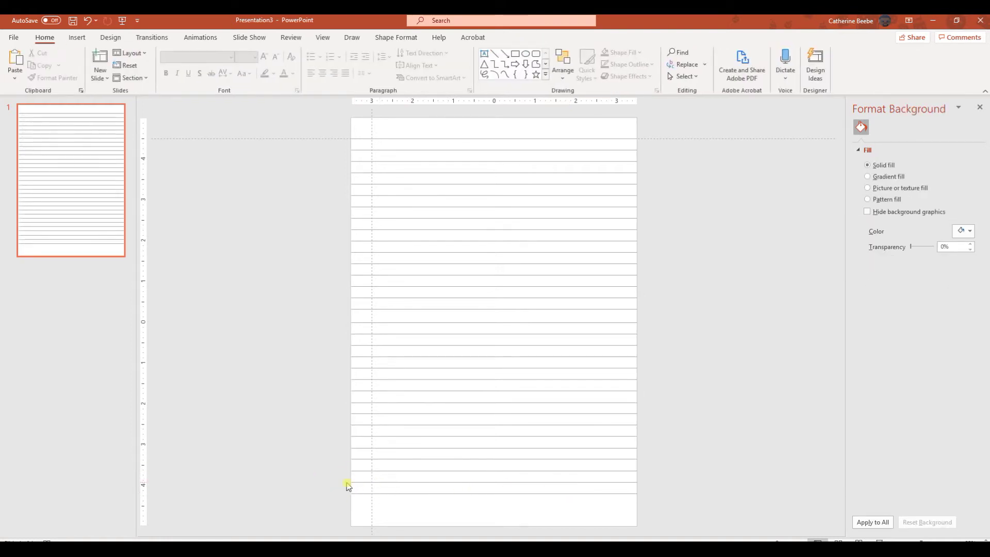
pyautogui.moveTo(338, 476); pyautogui.dragTo(671, 515)
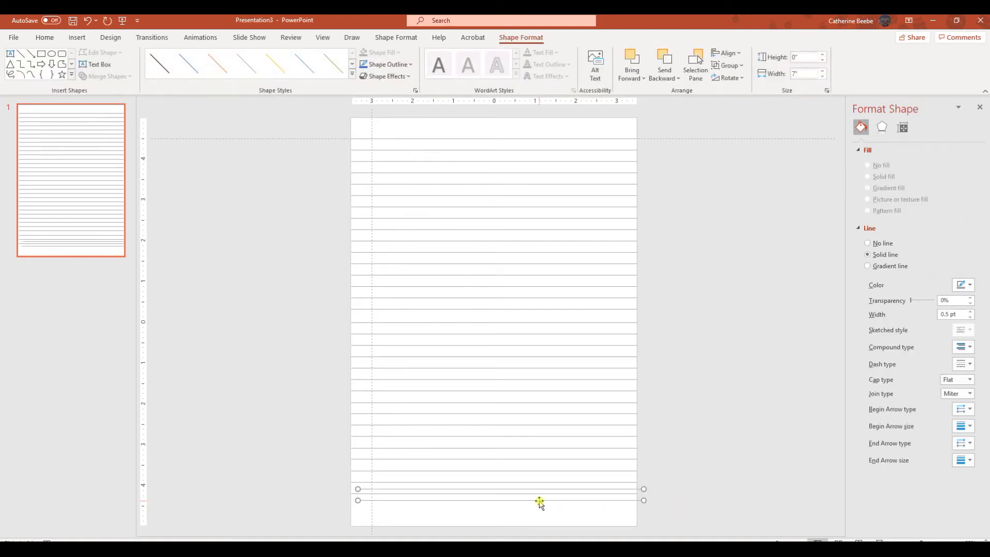
pyautogui.moveTo(537, 493); pyautogui.dragTo(535, 515)
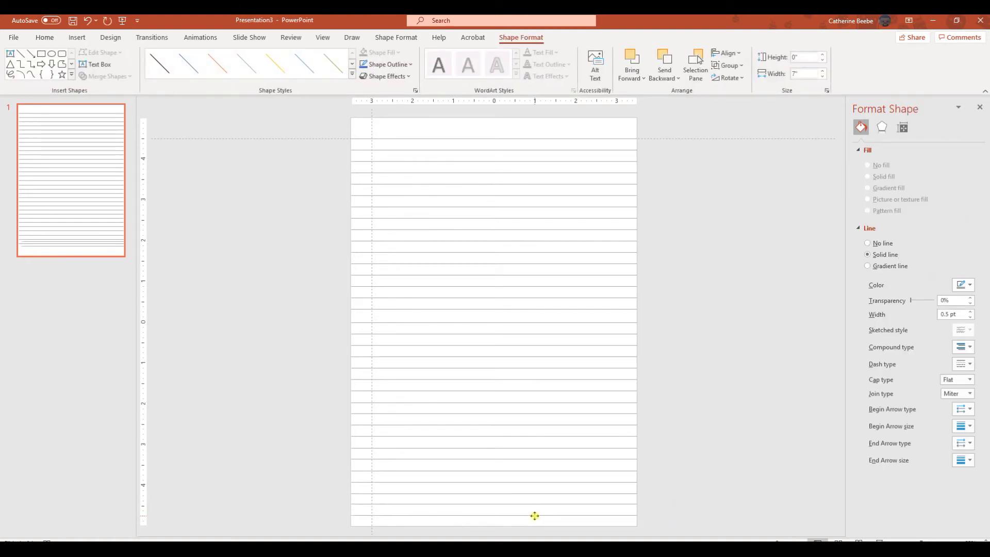
# Distribute all the ruled lines vertically so they're evenly spaced top to bottom
pyautogui.moveTo(332, 126); pyautogui.dragTo(584, 400)
pyautogui.click(357, 356)
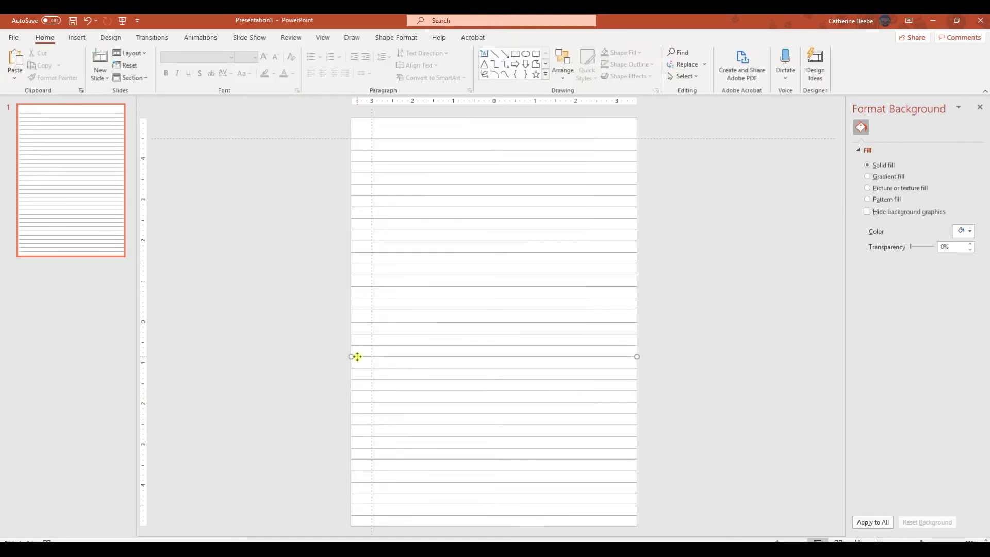
pyautogui.click(337, 131)
pyautogui.moveTo(337, 144); pyautogui.dragTo(647, 527)
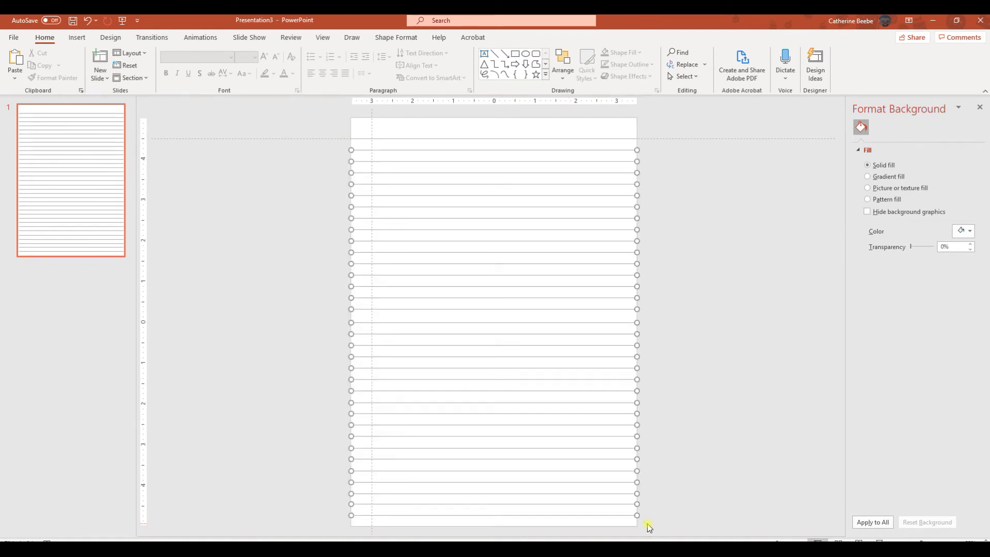
pyautogui.click(727, 52)
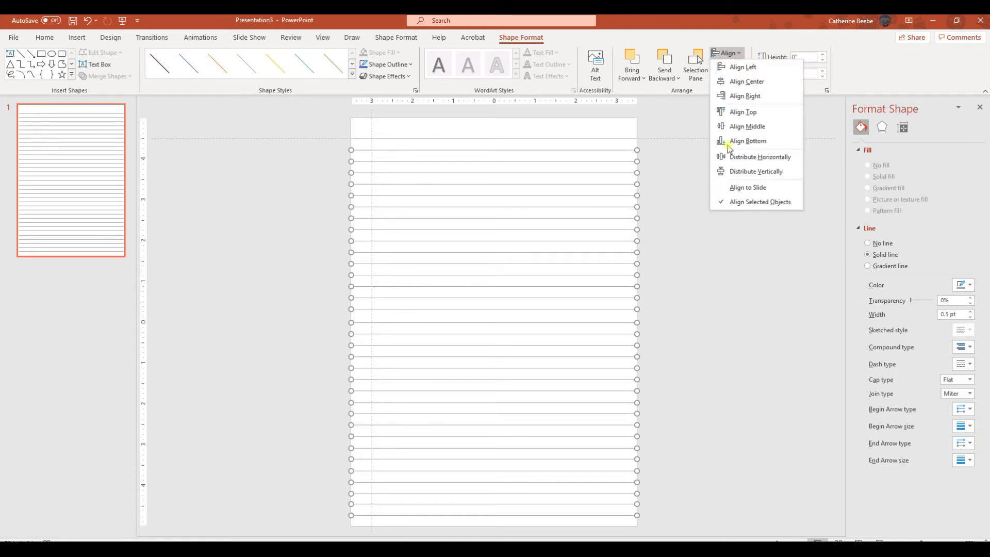
pyautogui.click(734, 175)
# Show the top ruled line's size and position: 7" wide, 0.78" vertical
pyautogui.click(722, 264)
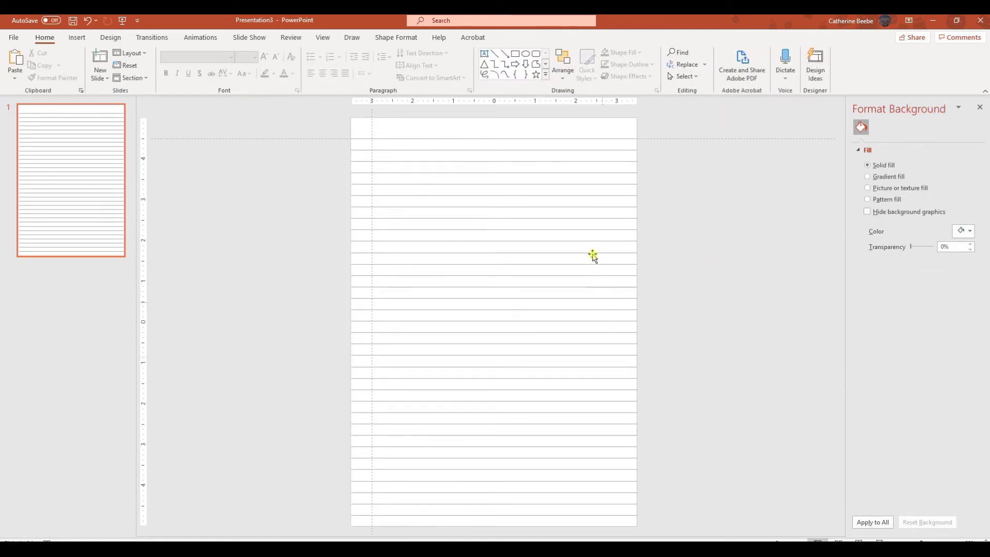
pyautogui.click(569, 150)
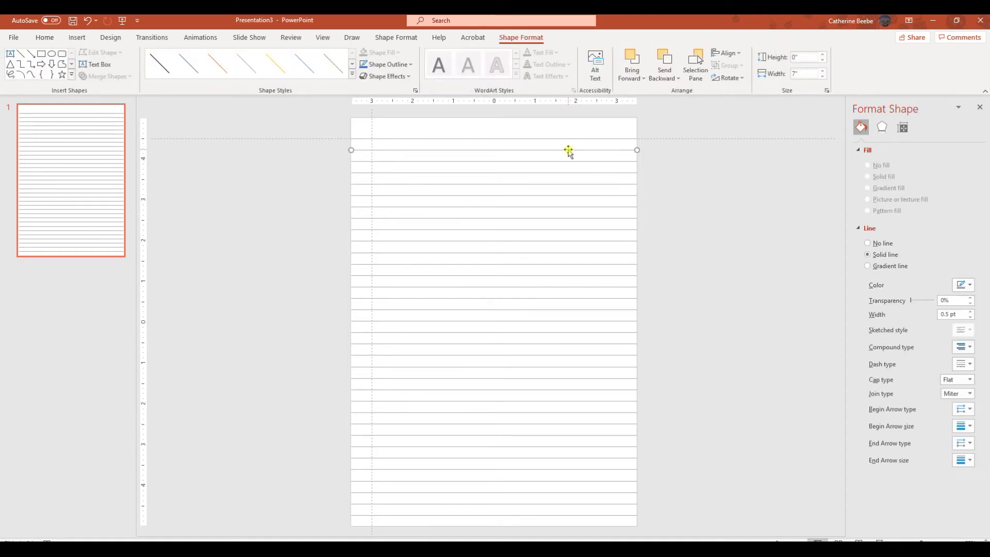
pyautogui.rightClick(568, 151)
pyautogui.click(590, 154)
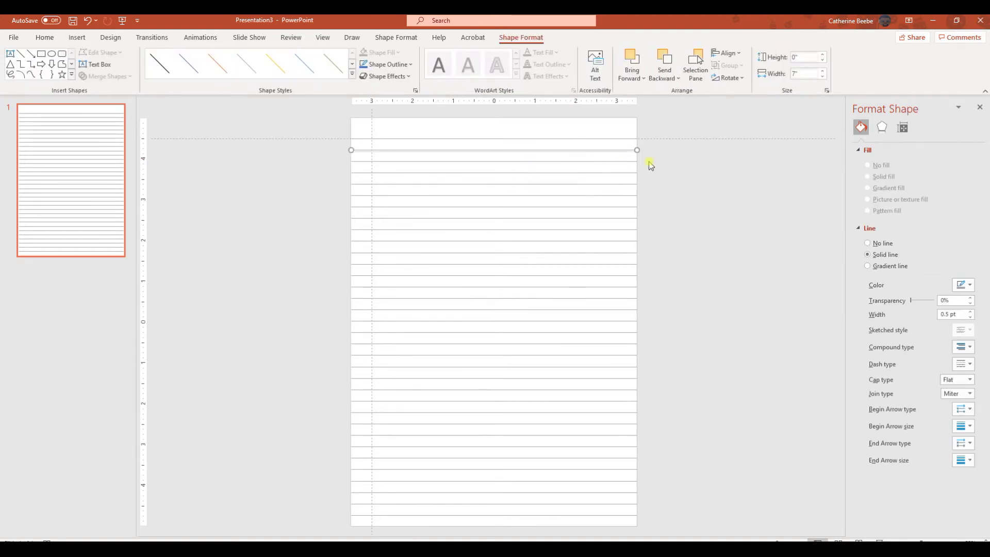
pyautogui.click(589, 150)
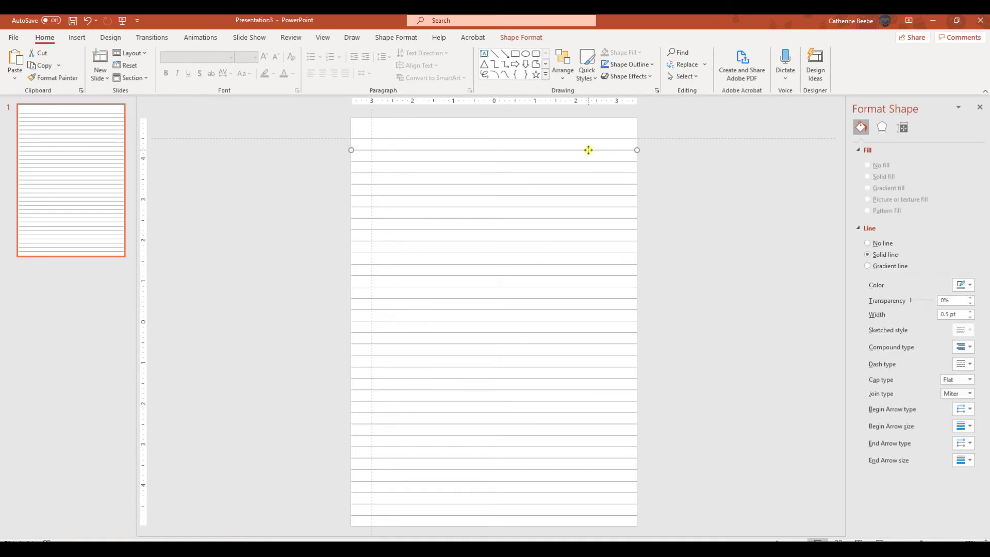
pyautogui.rightClick(588, 151)
pyautogui.click(621, 358)
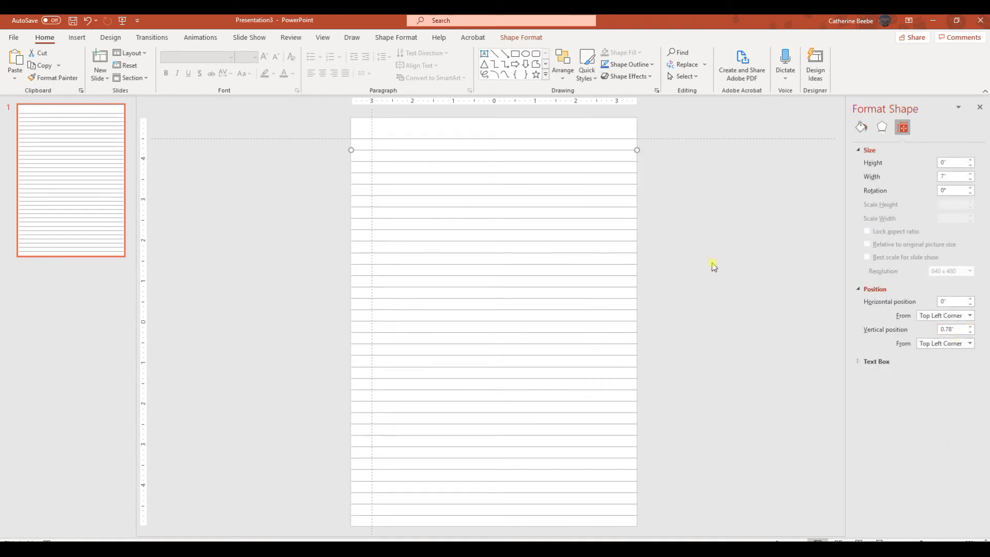
# Move the top ruled line down from 0.78" to 1.34" vertical position
pyautogui.moveTo(574, 150); pyautogui.dragTo(575, 161)
pyautogui.moveTo(573, 174); pyautogui.dragTo(573, 173)
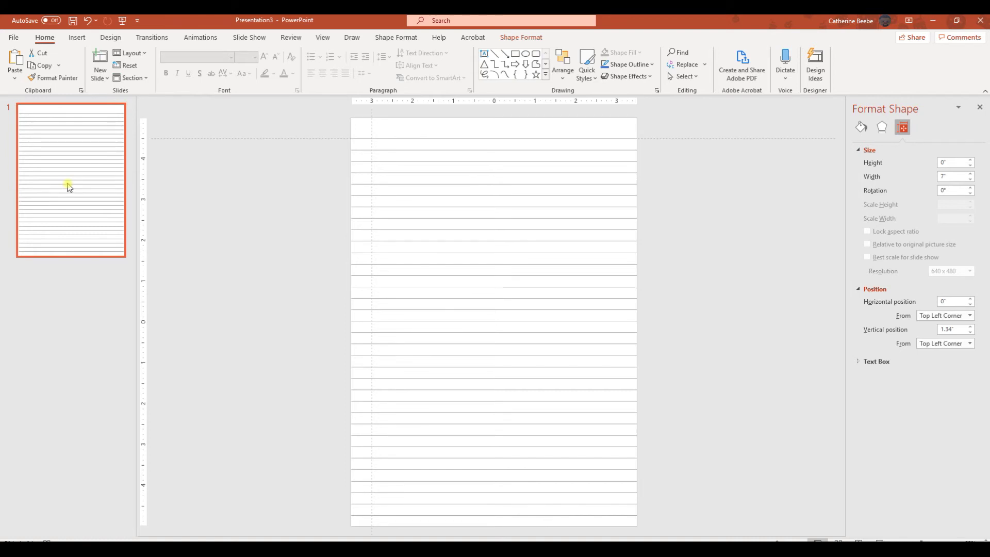
pyautogui.rightClick(68, 186)
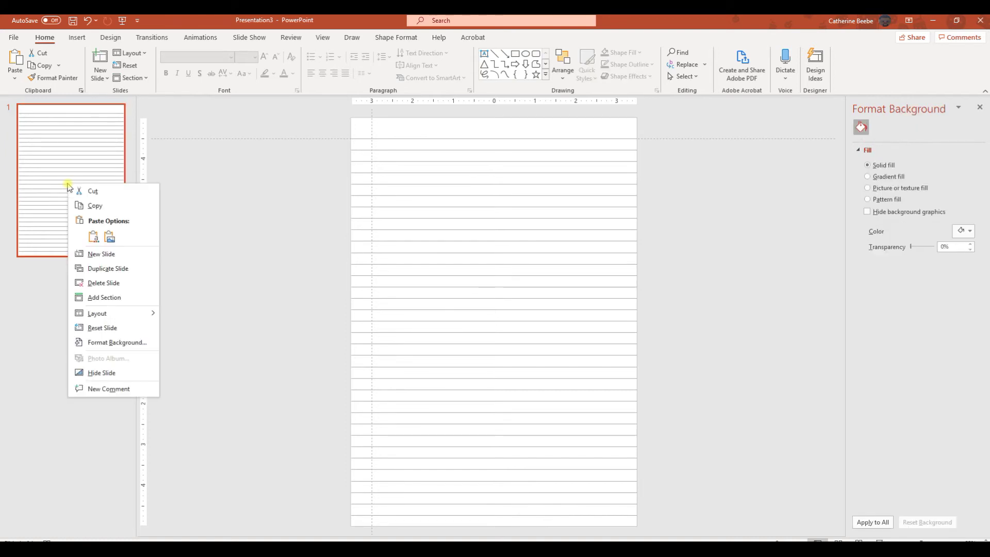
# Duplicate slide 1 to make an identical second lined page
pyautogui.click(259, 335)
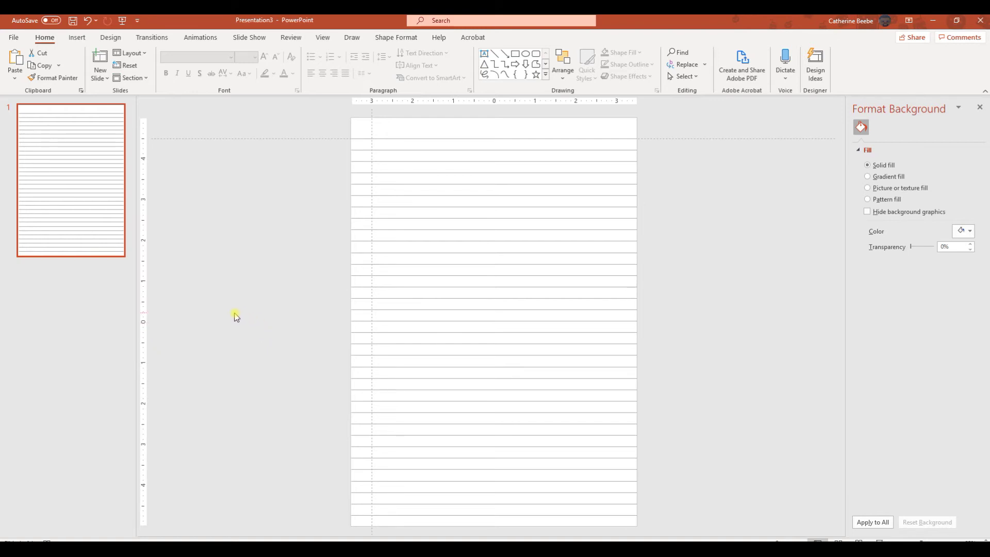
pyautogui.rightClick(56, 170)
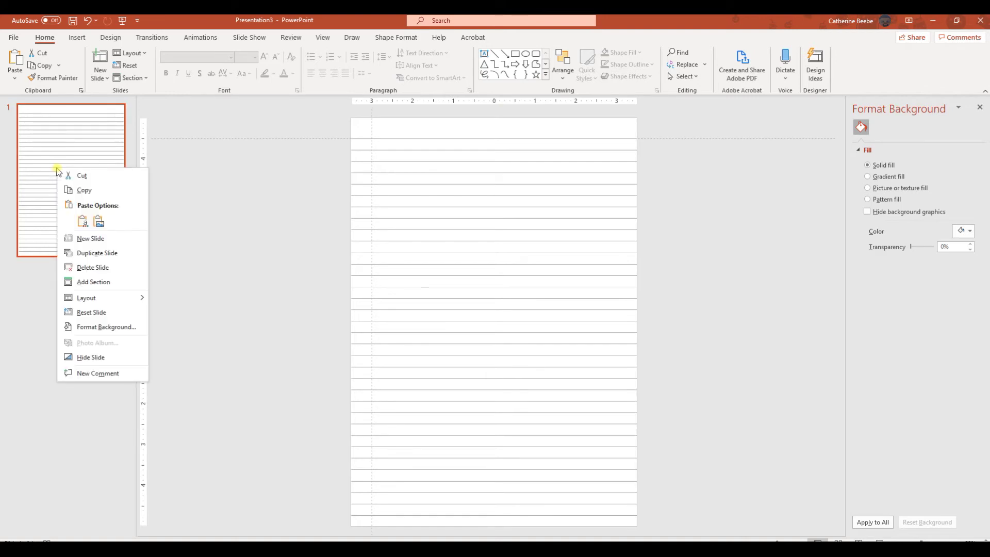
pyautogui.click(71, 254)
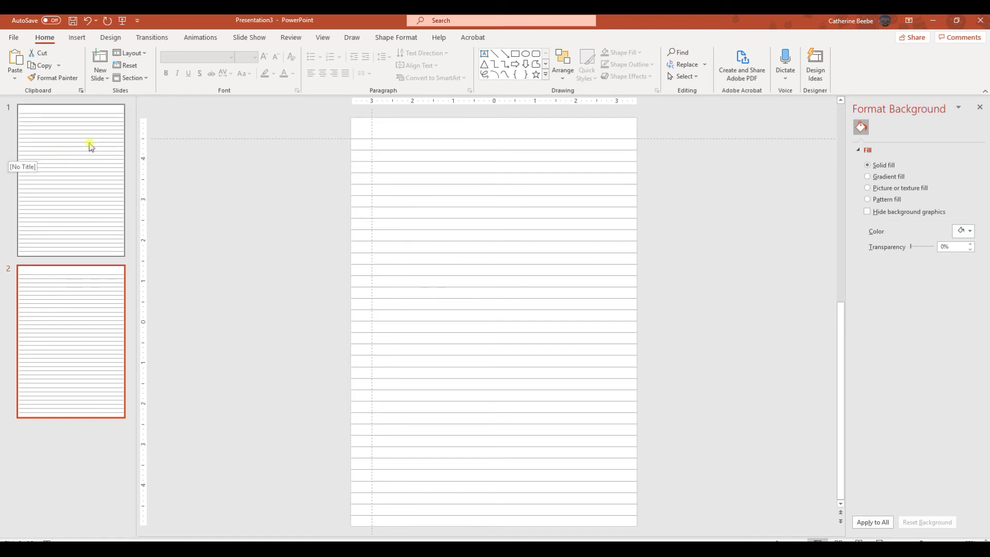
pyautogui.click(63, 132)
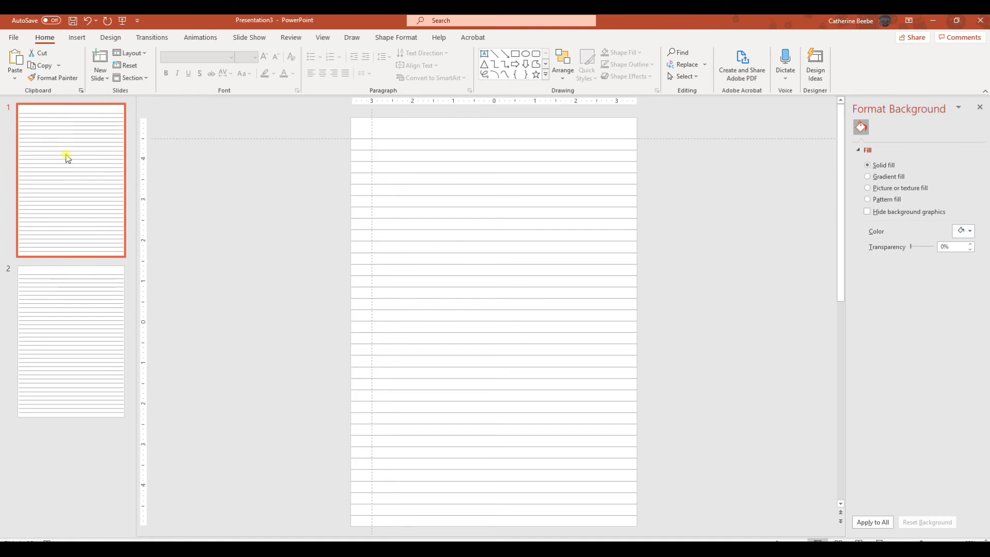
pyautogui.click(64, 320)
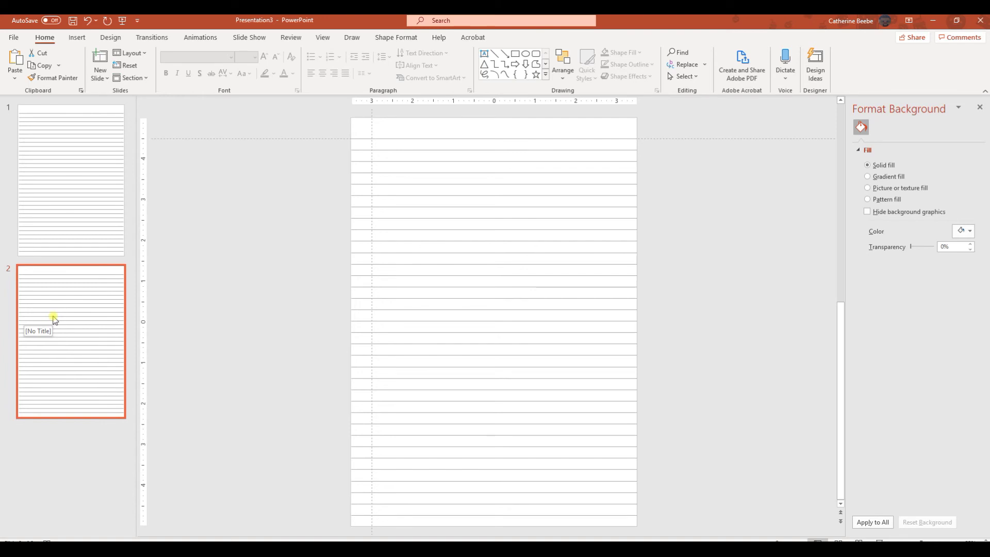
pyautogui.click(65, 151)
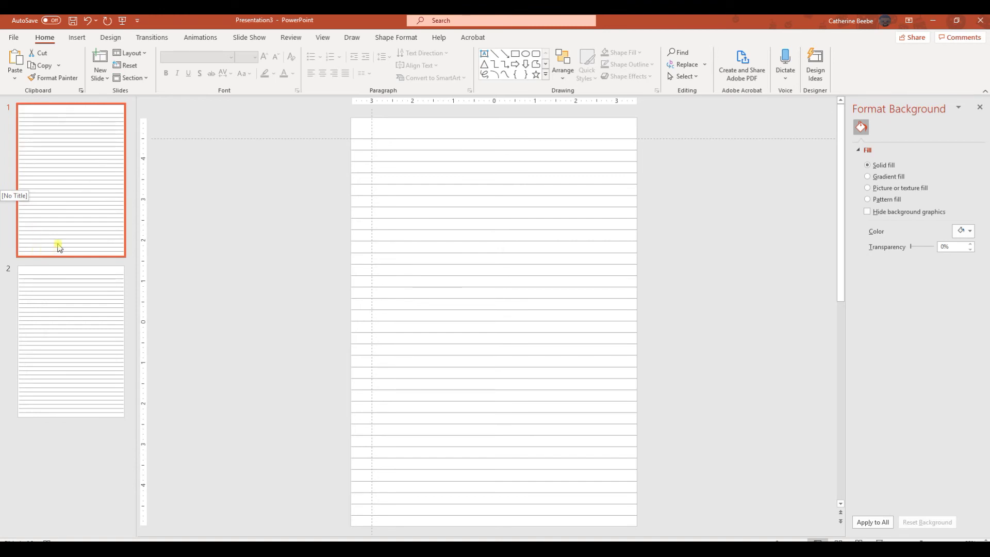
pyautogui.click(58, 320)
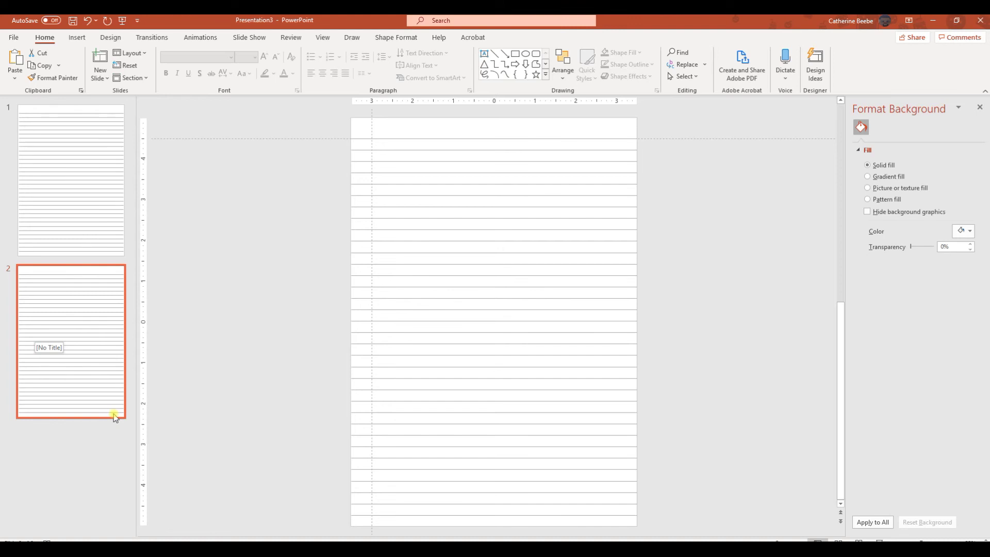
pyautogui.click(68, 165)
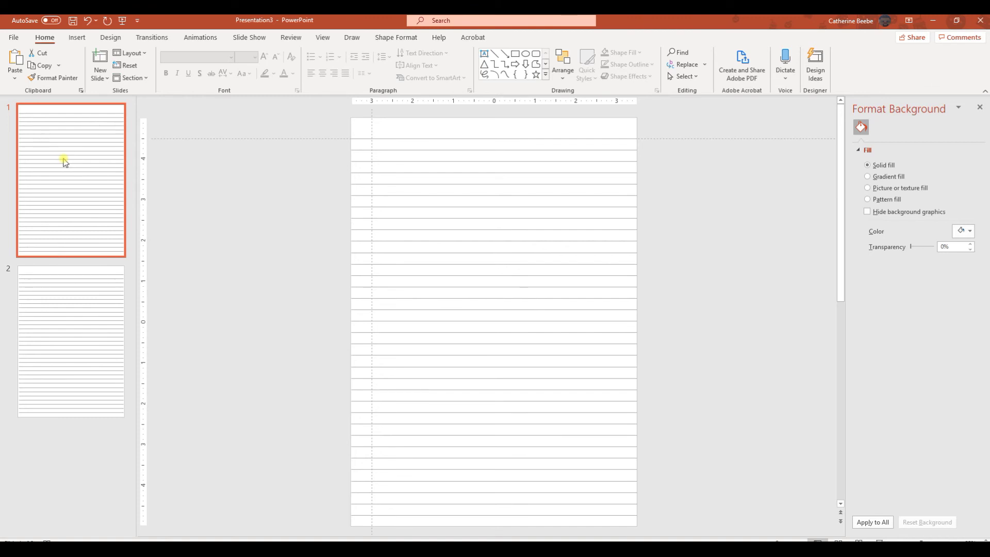
pyautogui.rightClick(64, 161)
# Duplicate slide 1 and move the copy further down the deck
pyautogui.click(82, 244)
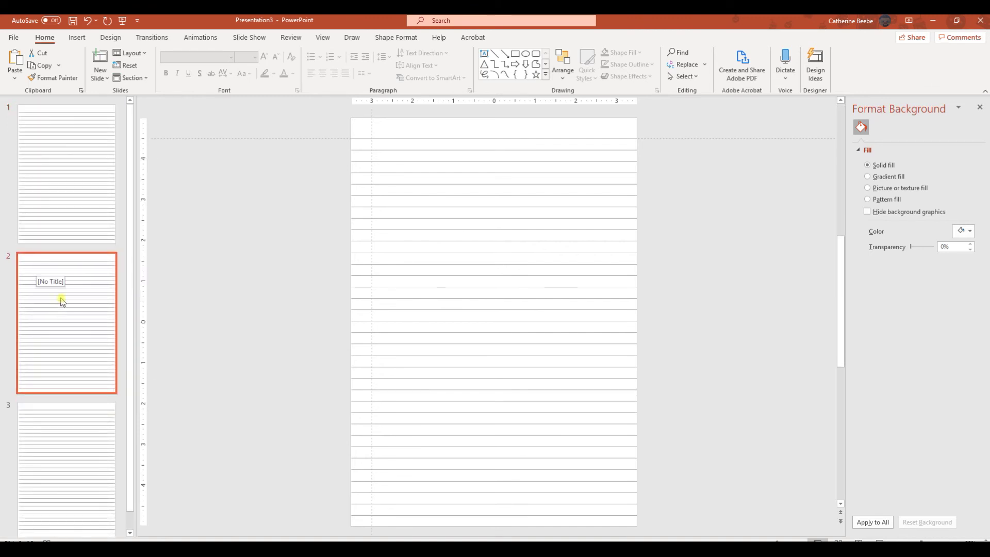
pyautogui.scroll(-1, 62, 283)
pyautogui.moveTo(62, 261); pyautogui.dragTo(62, 413)
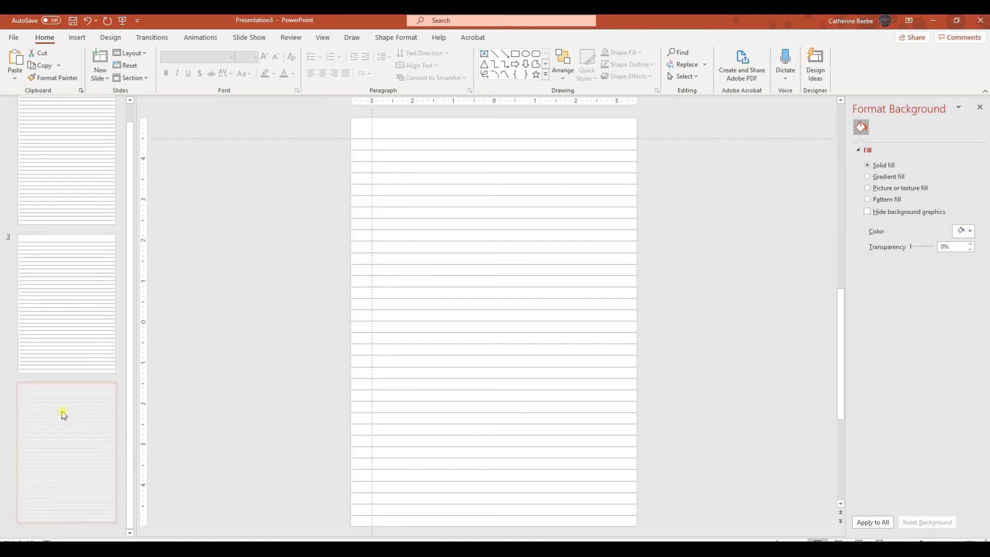
# Add a text box reading 'RIGHT' near the top of slide 1
pyautogui.click(70, 219)
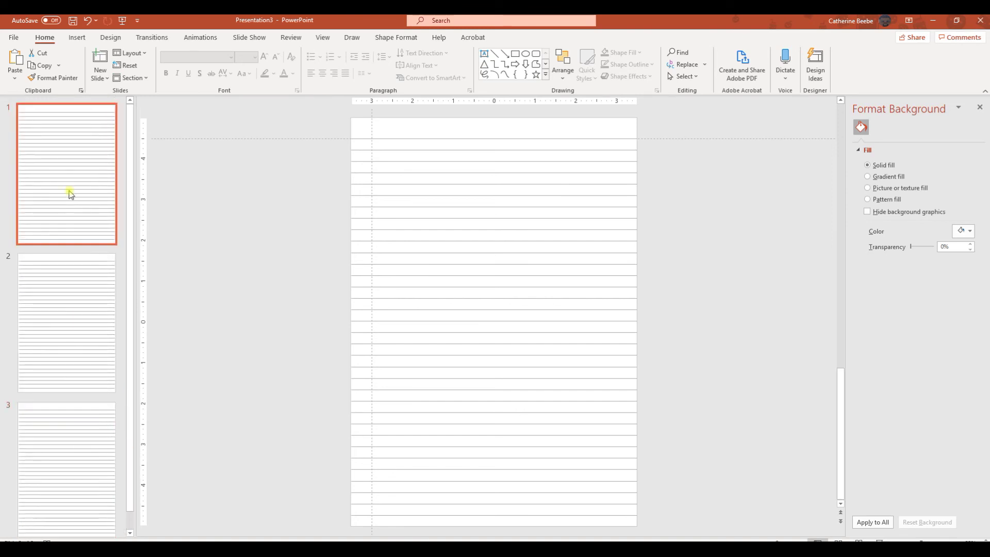
pyautogui.click(442, 196)
pyautogui.moveTo(529, 278); pyautogui.dragTo(528, 278)
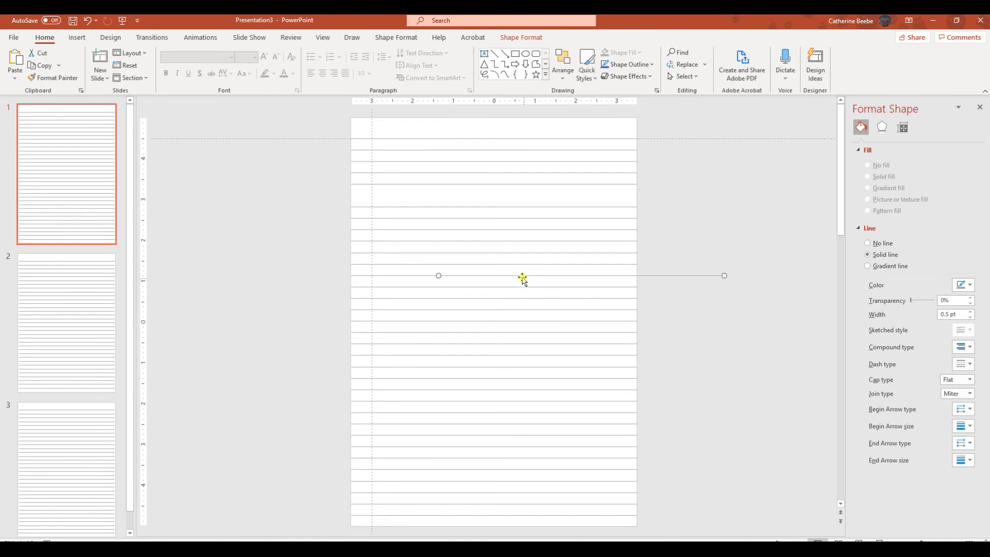
pyautogui.click(87, 20)
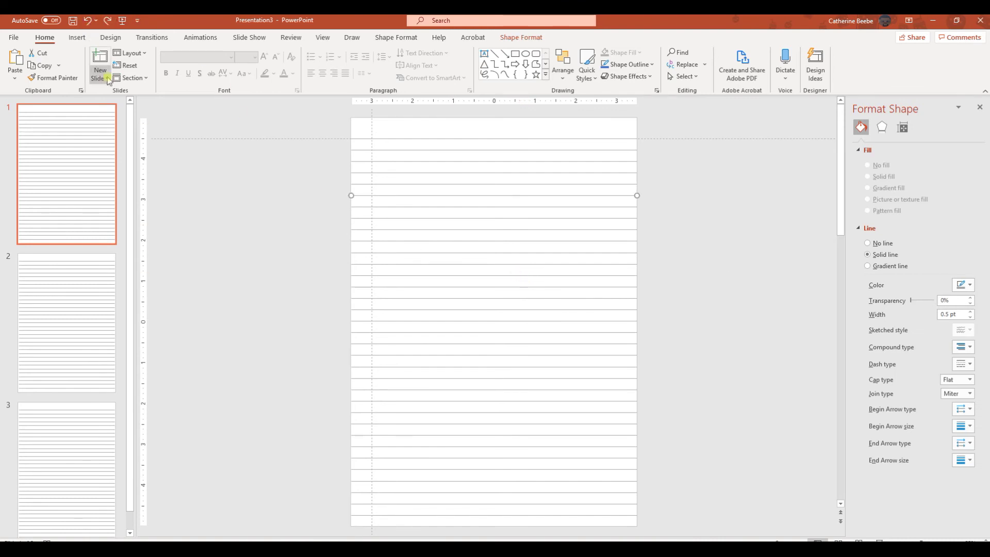
pyautogui.click(77, 38)
pyautogui.click(492, 72)
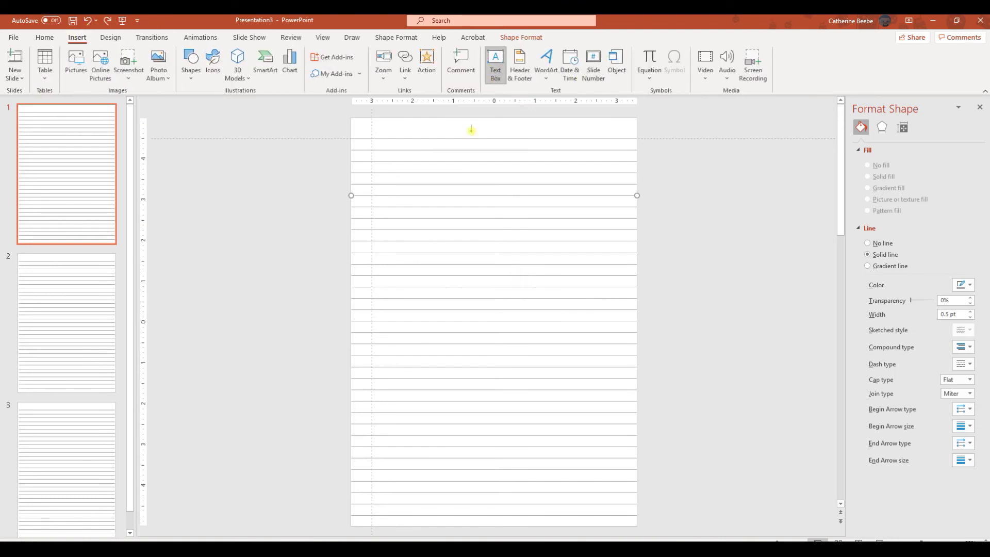
pyautogui.moveTo(419, 167); pyautogui.dragTo(560, 275)
pyautogui.write('RIGHT')
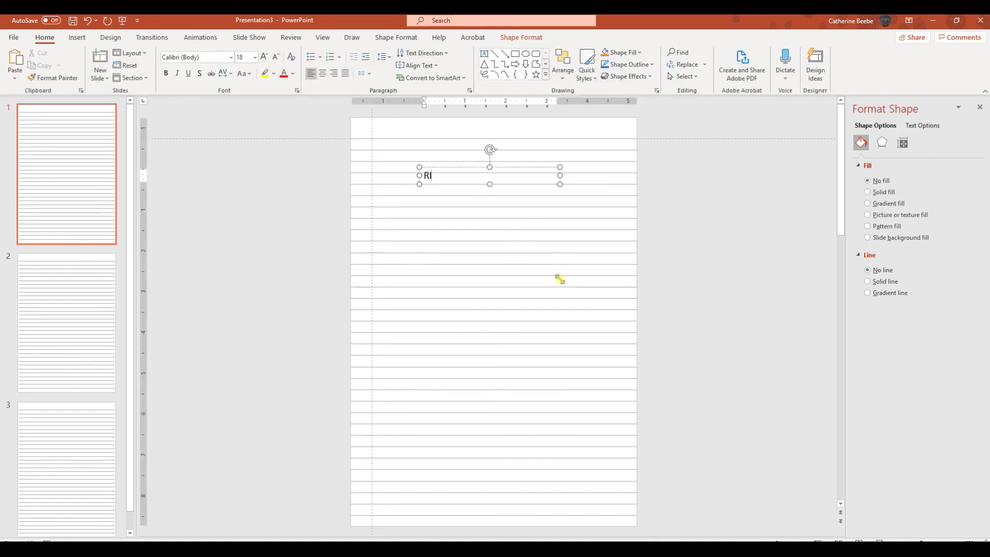
# Add a text box reading 'LEFT' near the top of slide 2
pyautogui.click(48, 309)
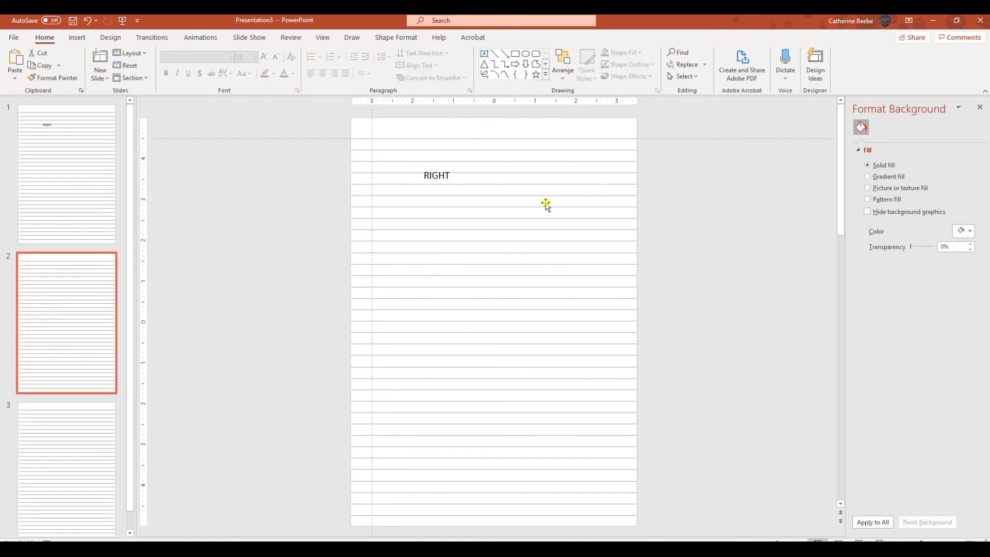
pyautogui.click(78, 39)
pyautogui.click(499, 81)
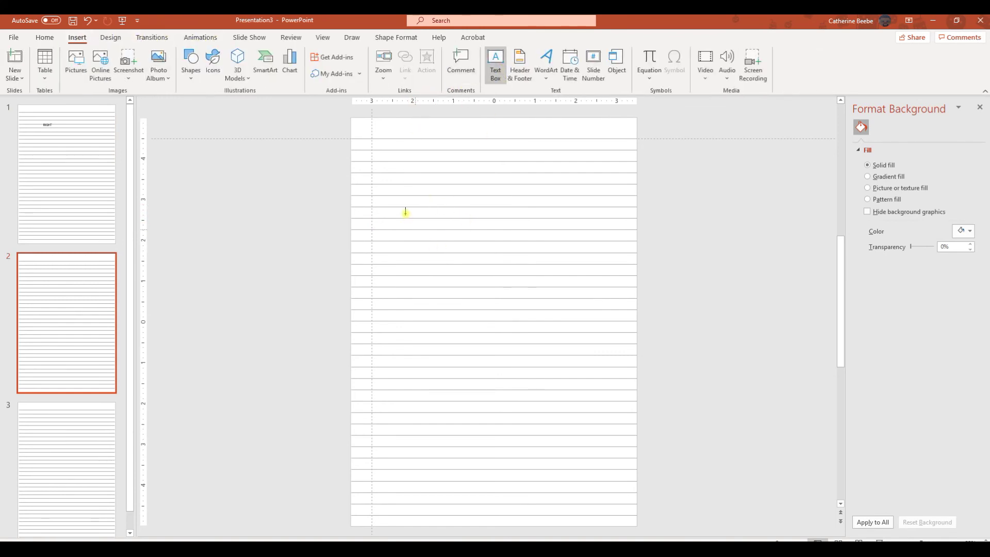
pyautogui.moveTo(403, 207); pyautogui.dragTo(535, 278)
pyautogui.write('L')
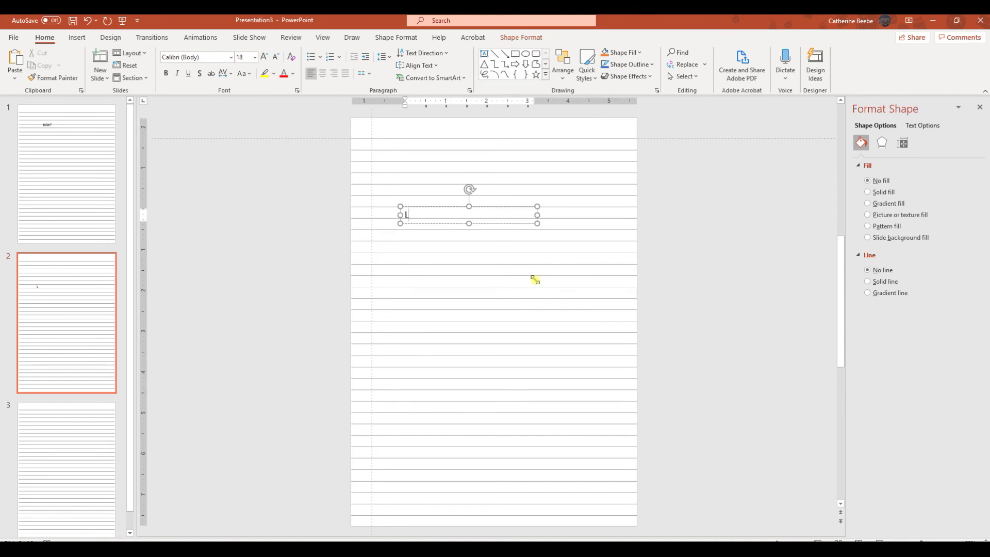
pyautogui.write('EFT')
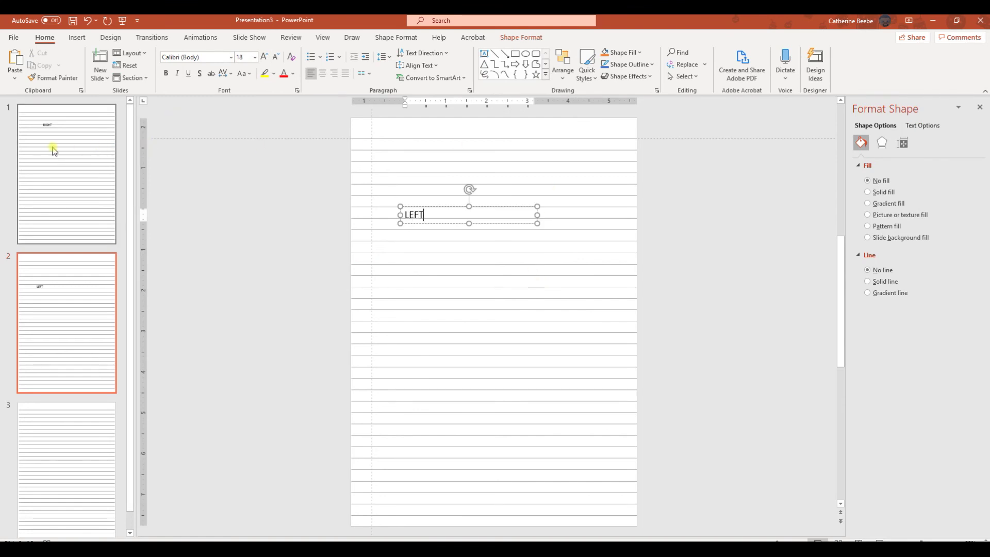
pyautogui.click(53, 150)
# Duplicate the RIGHT slide and move the copy below slide 3
pyautogui.rightClick(85, 160)
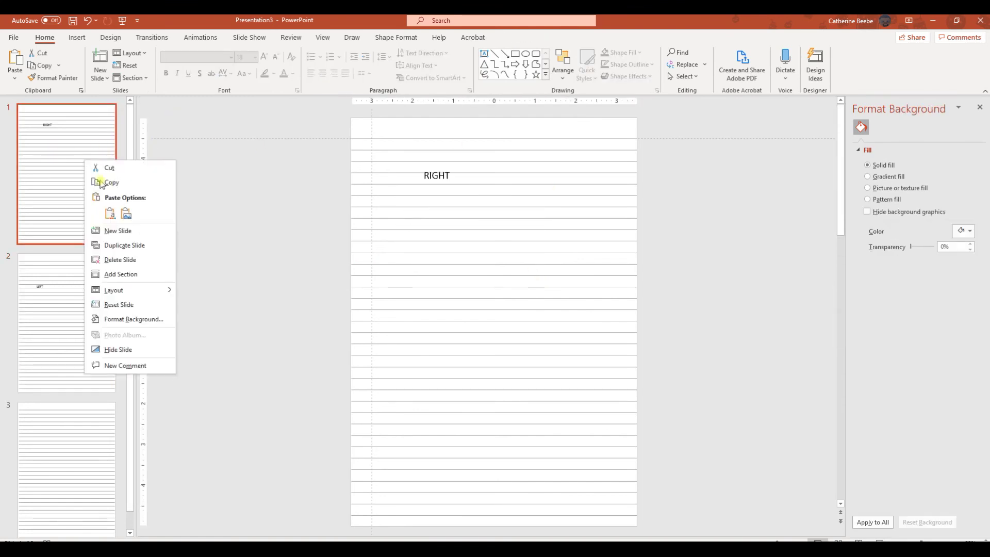
pyautogui.click(111, 245)
pyautogui.moveTo(67, 297); pyautogui.dragTo(51, 323)
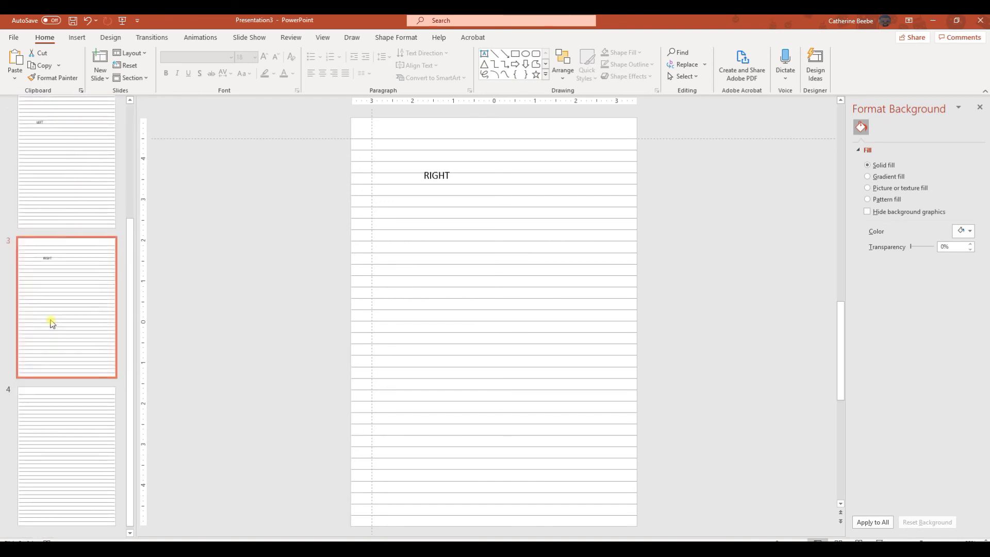
# Duplicate the LEFT slide and move the copy below the RIGHT copy
pyautogui.click(44, 168)
pyautogui.rightClick(45, 169)
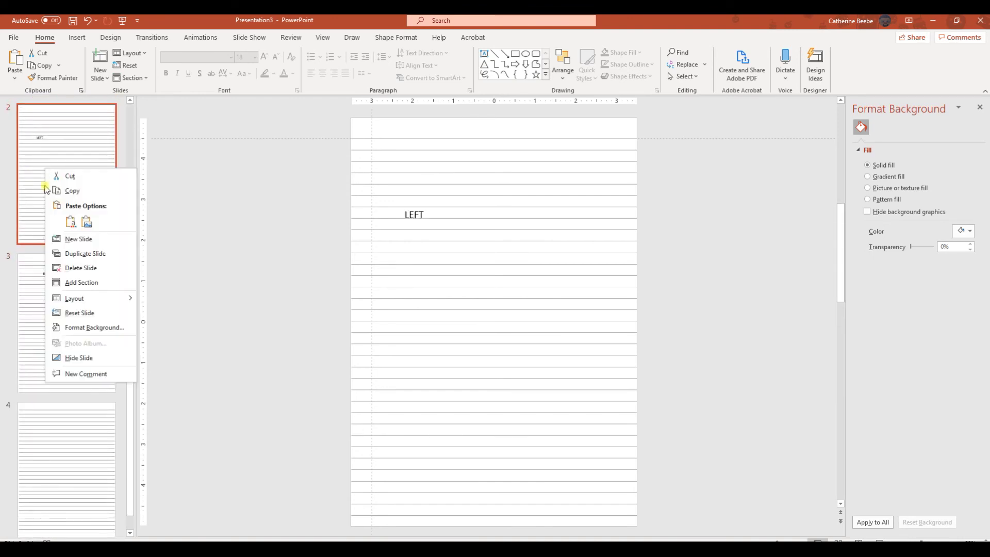
pyautogui.click(72, 253)
pyautogui.moveTo(56, 271); pyautogui.dragTo(48, 299)
pyautogui.scroll(3, 73, 228)
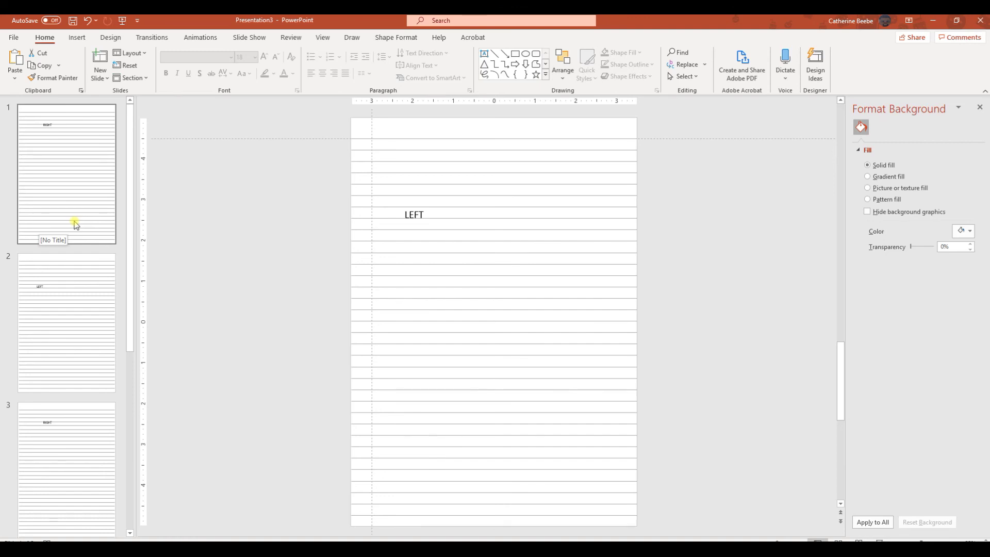
# Open the File backstage start page with templates and recent files
pyautogui.click(76, 224)
pyautogui.click(13, 38)
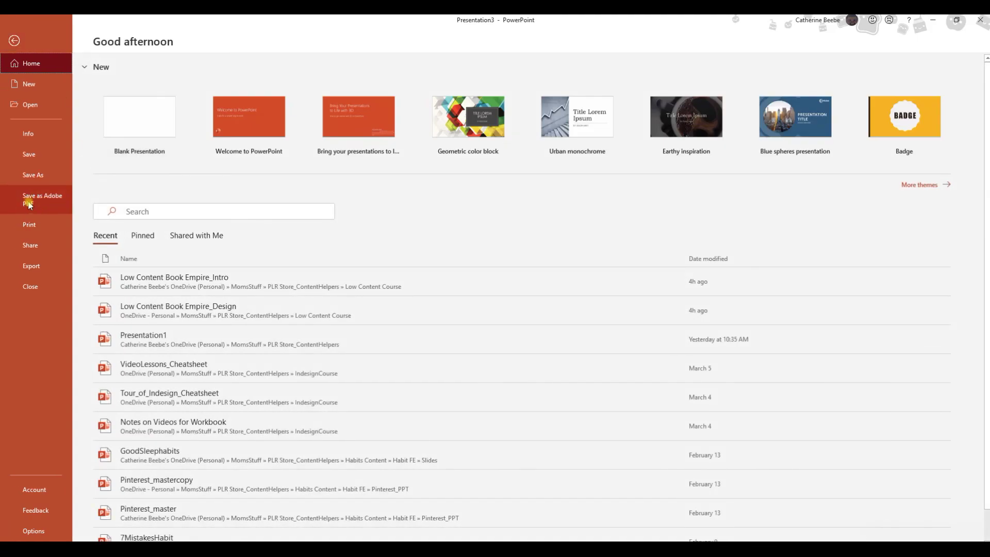
# Check the available printers in Print settings, then go to the Export page
pyautogui.click(26, 227)
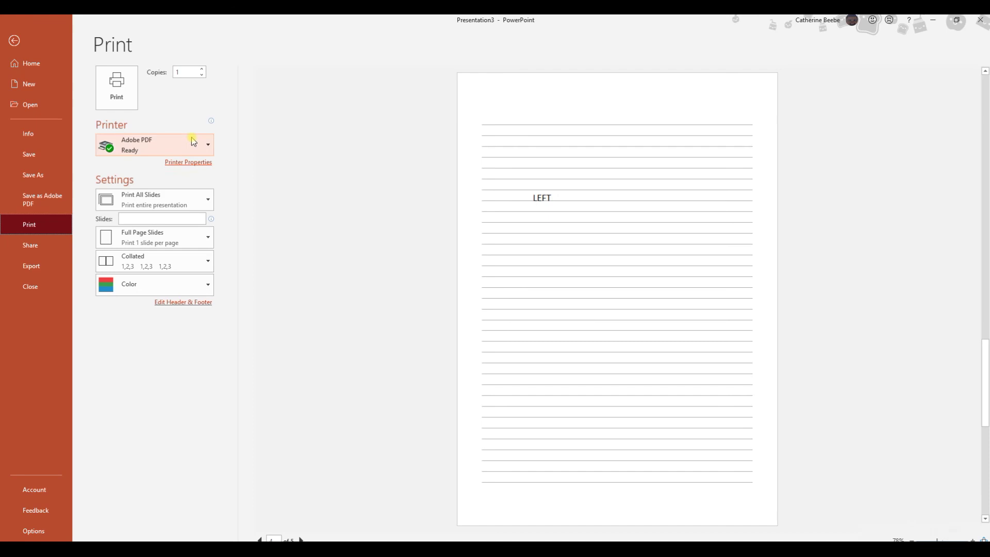
pyautogui.click(194, 147)
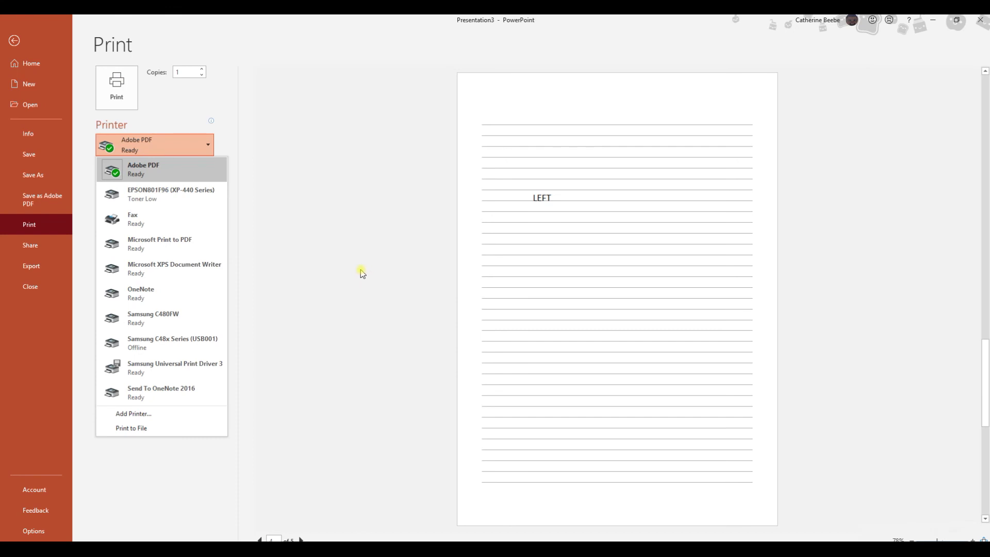
pyautogui.click(21, 266)
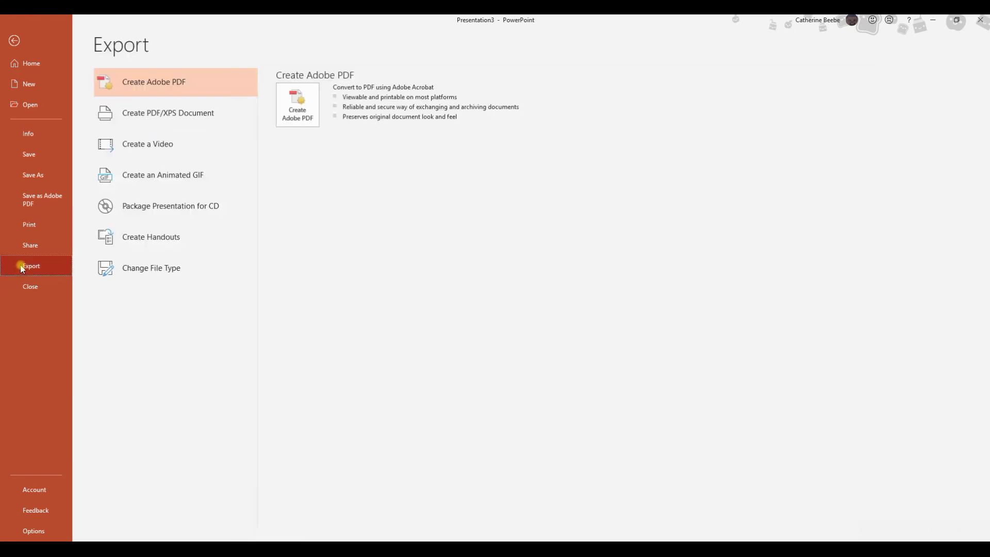
# Start a Create PDF/XPS export, then cancel the Publish as PDF or XPS dialog without saving
pyautogui.click(147, 114)
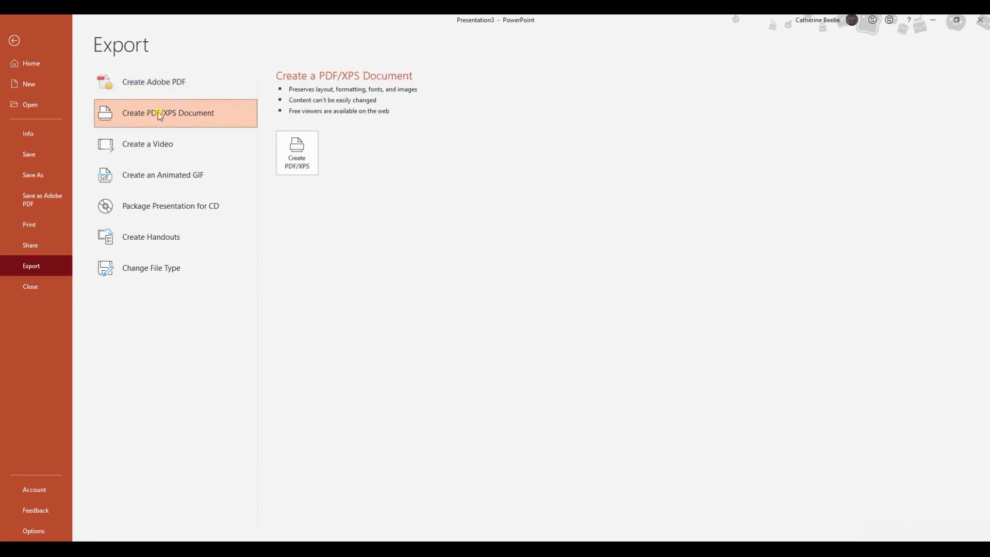
pyautogui.click(291, 166)
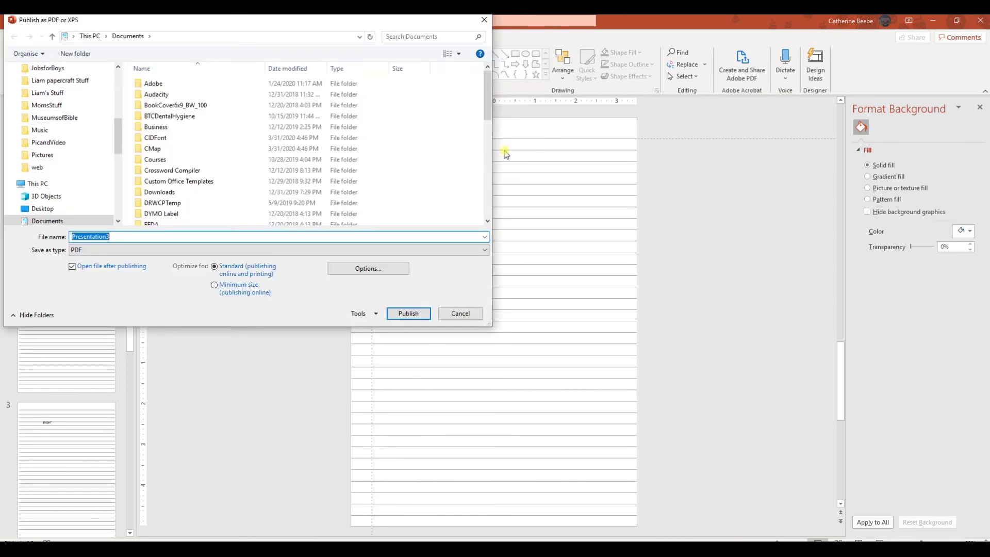
pyautogui.click(457, 314)
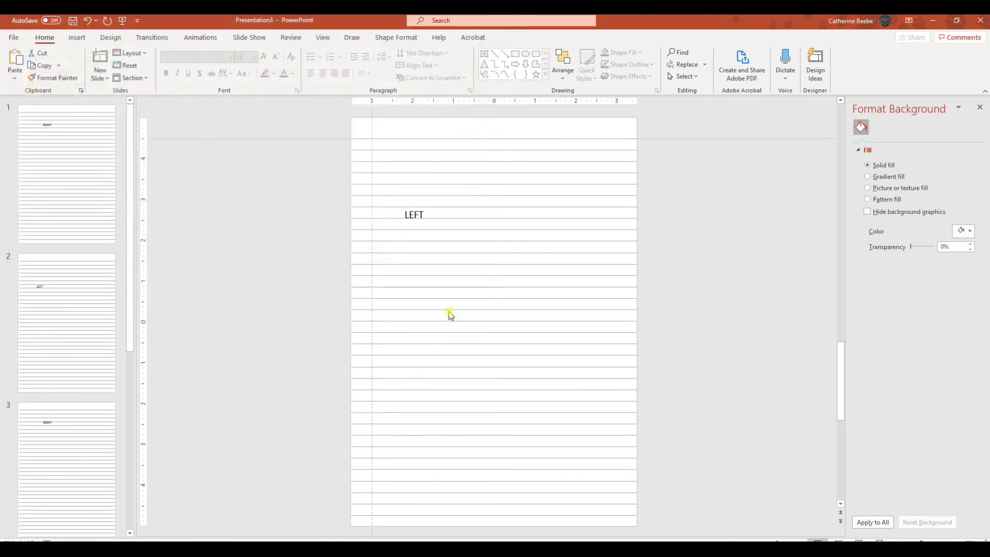